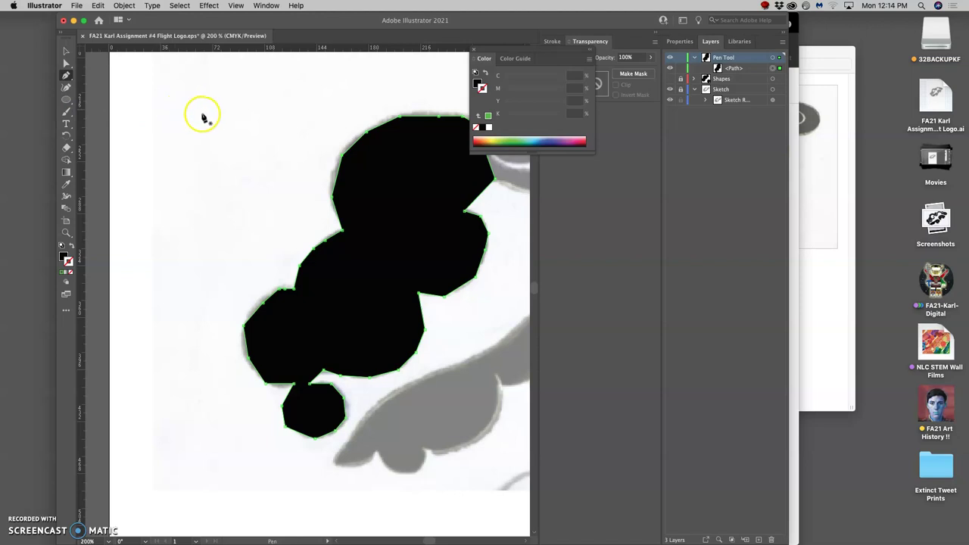
Step: Draw a straight-sided, roughly kite-shaped path with seven Pen tool anchor points in the empty area left of the black cloud shape
left_click(157, 148)
left_click(168, 190)
left_click(224, 219)
left_click(237, 187)
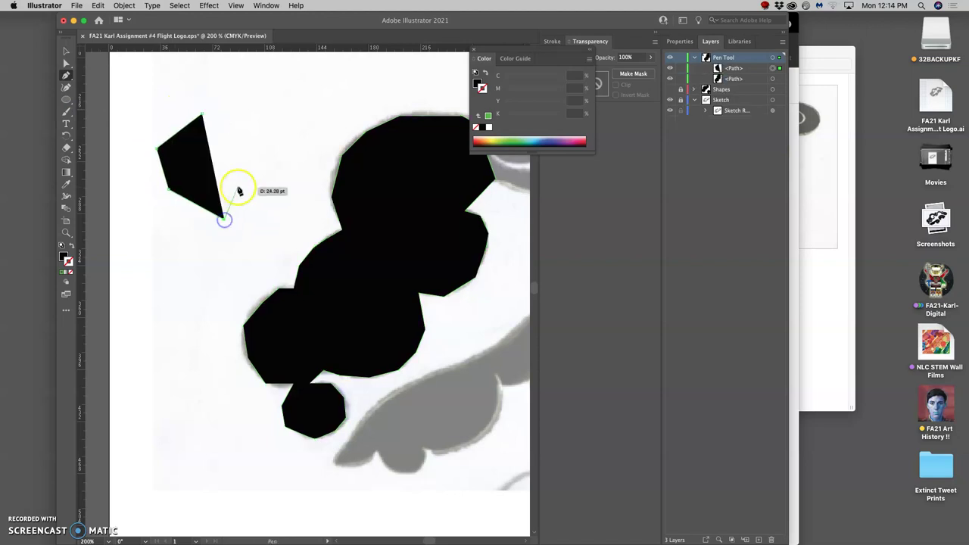
left_click(254, 138)
left_click(231, 114)
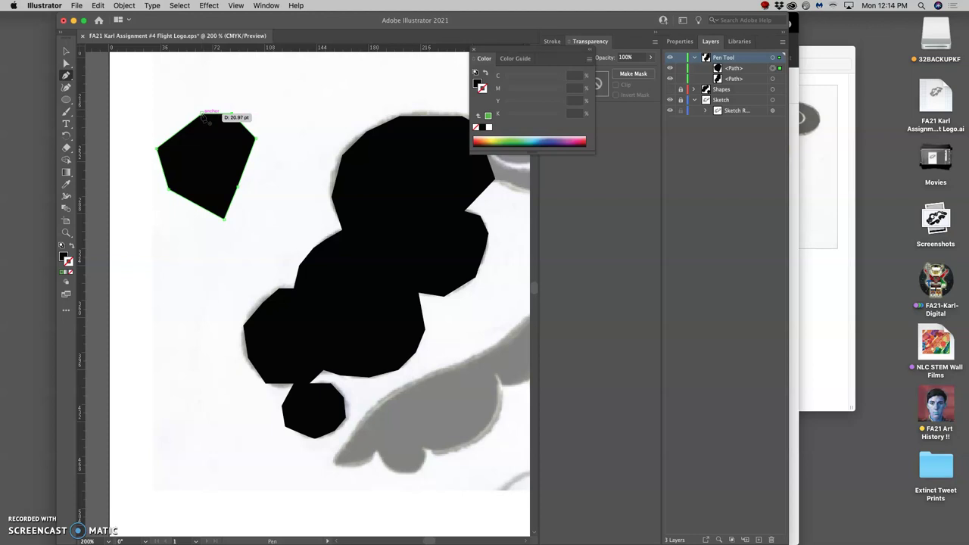
Step: Close the new black polygon exactly at its starting anchor point
key("super+equal")
key("super+equal")
key("super+equal")
key("super+equal")
key("super+equal")
key("super+equal")
key("super+equal")
key("space")
left_click_drag(195, 197, 333, 128)
left_click_drag(179, 210, 316, 149)
left_click(210, 182)
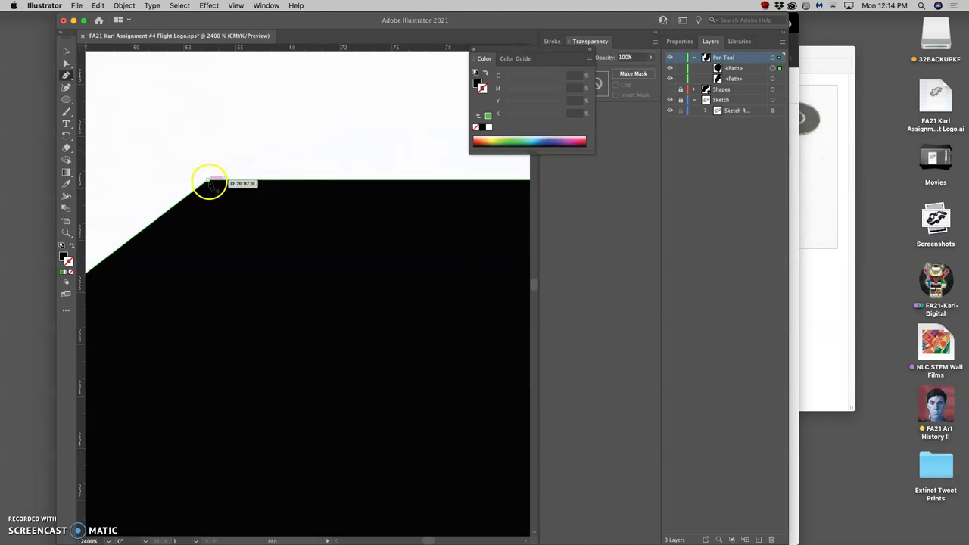
left_click(209, 181)
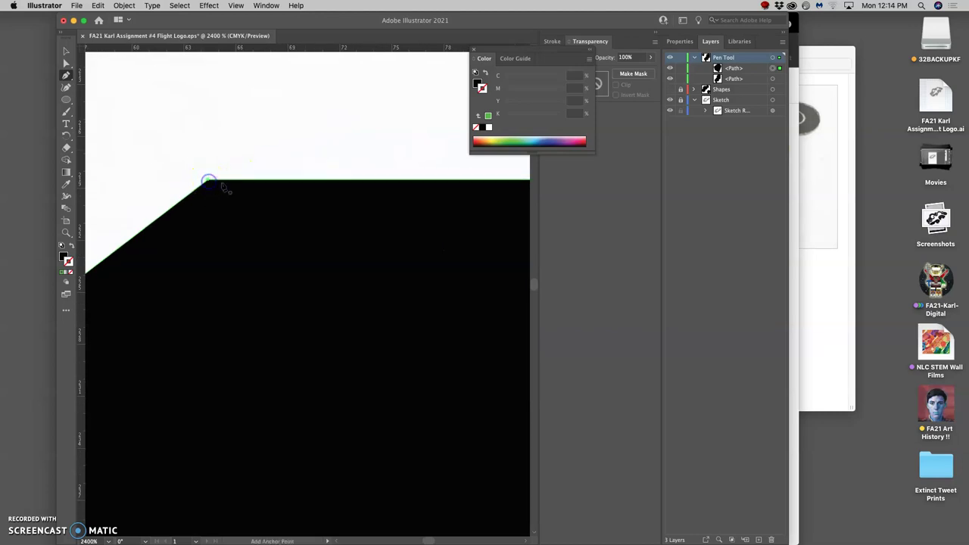
Step: Give the polygon a black stroke and no fill
left_click(71, 248)
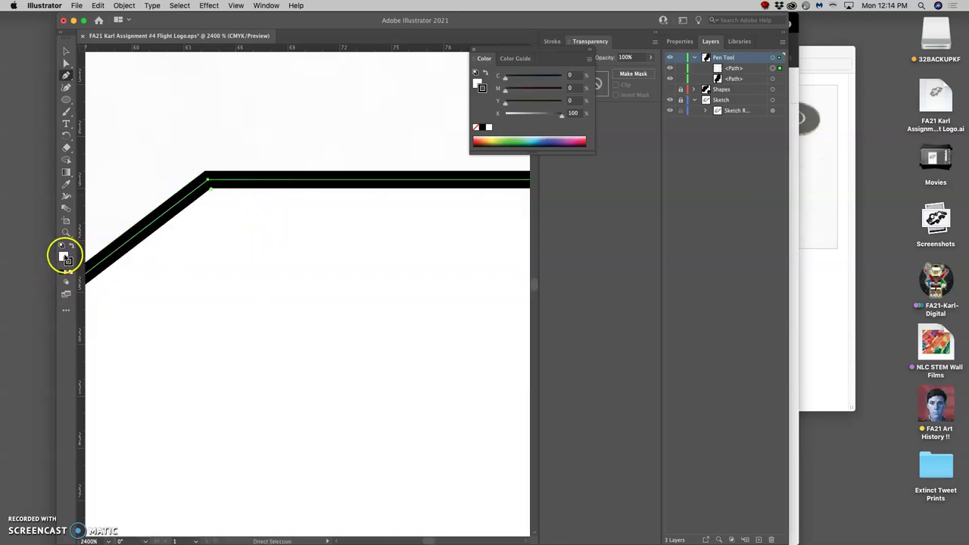
left_click(64, 256)
left_click(70, 273)
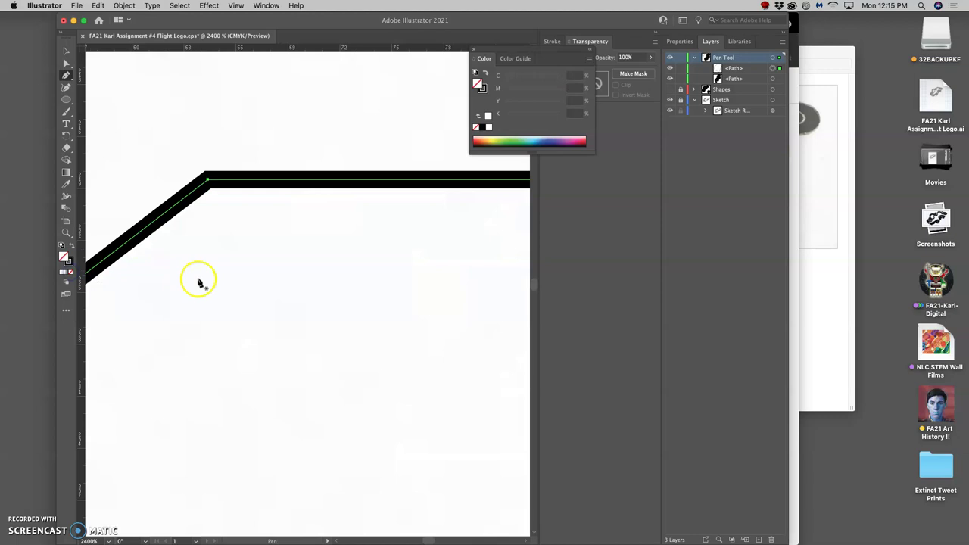
Step: Draw a smaller closed path of nine straight-sided anchor points with a V-shaped notch in its top edge, above the polygon
key("super+minus")
key("super+minus")
key("super+minus")
key("super+minus")
key("super+minus")
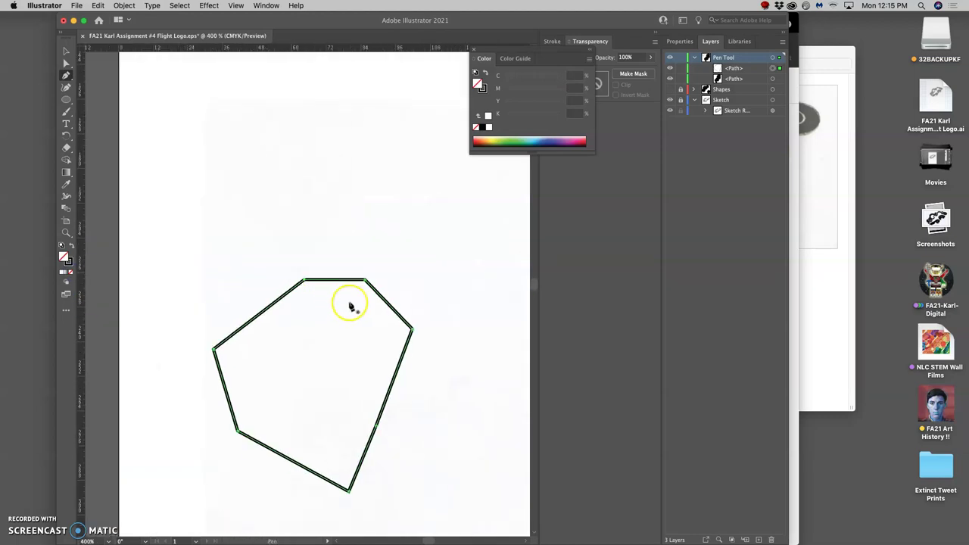
left_click(263, 99)
left_click(270, 152)
left_click(357, 174)
left_click(409, 146)
left_click(386, 110)
left_click(346, 84)
left_click(319, 115)
left_click(296, 88)
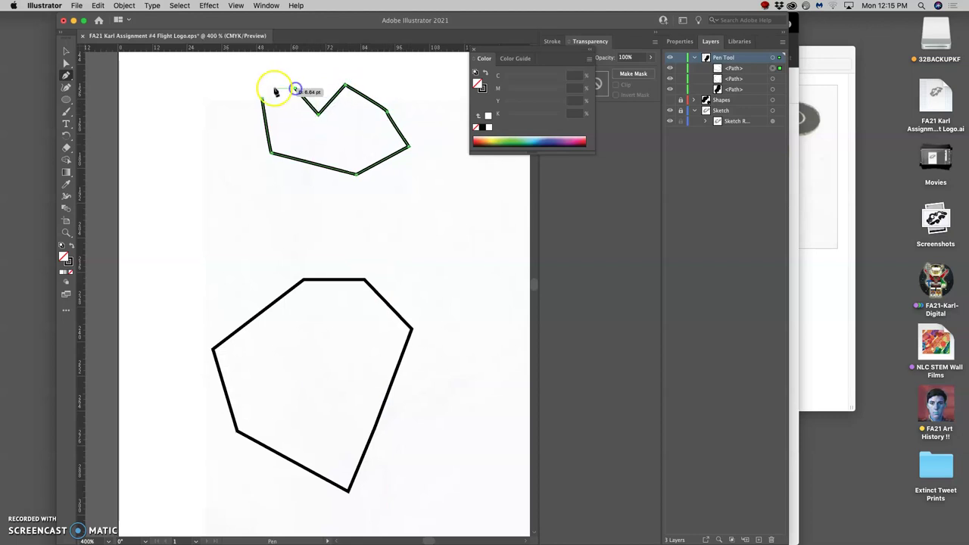
left_click(266, 84)
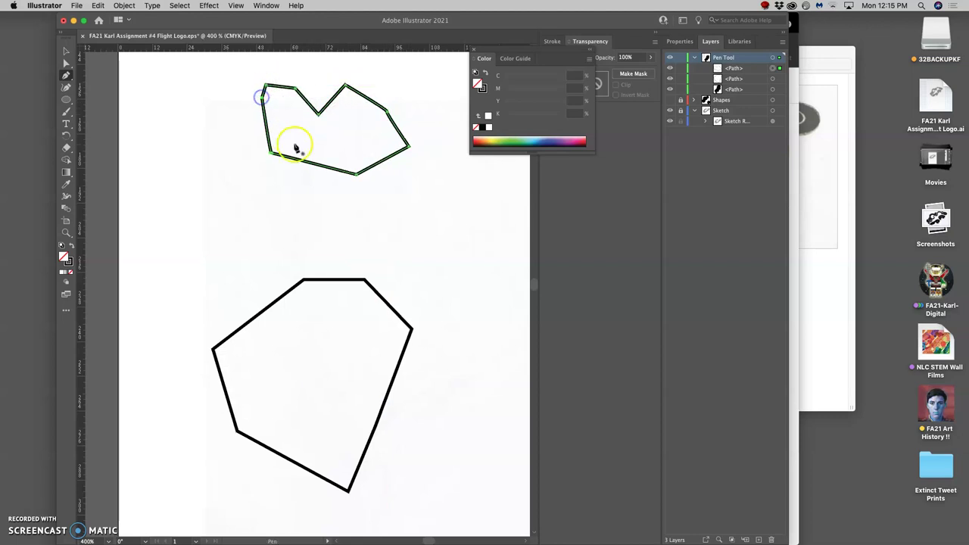
scroll(365, 206, "right", 3)
scroll(365, 206, "right", 10)
scroll(365, 206, "down", 10)
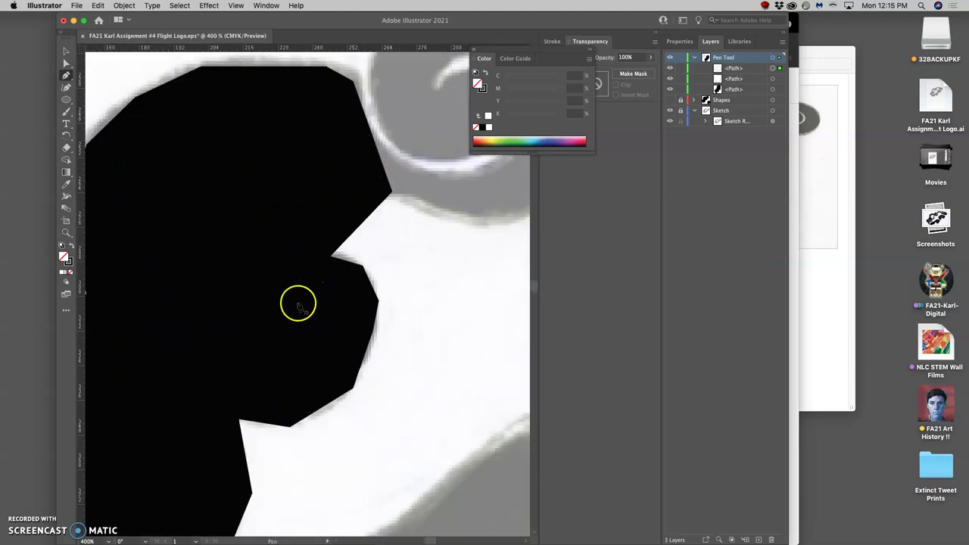
scroll(321, 295, "up", 10)
scroll(321, 296, "left", 10)
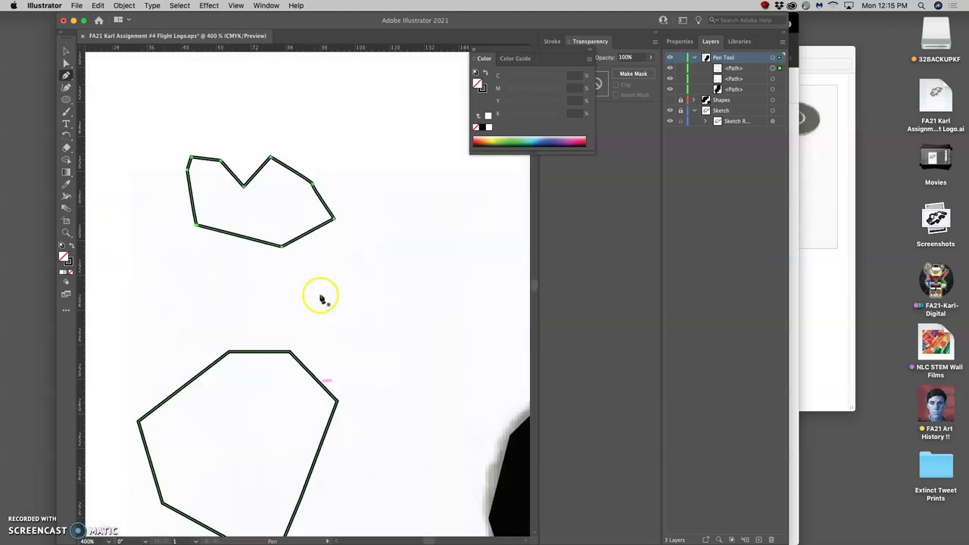
scroll(321, 295, "down", 10)
scroll(320, 285, "up", 6)
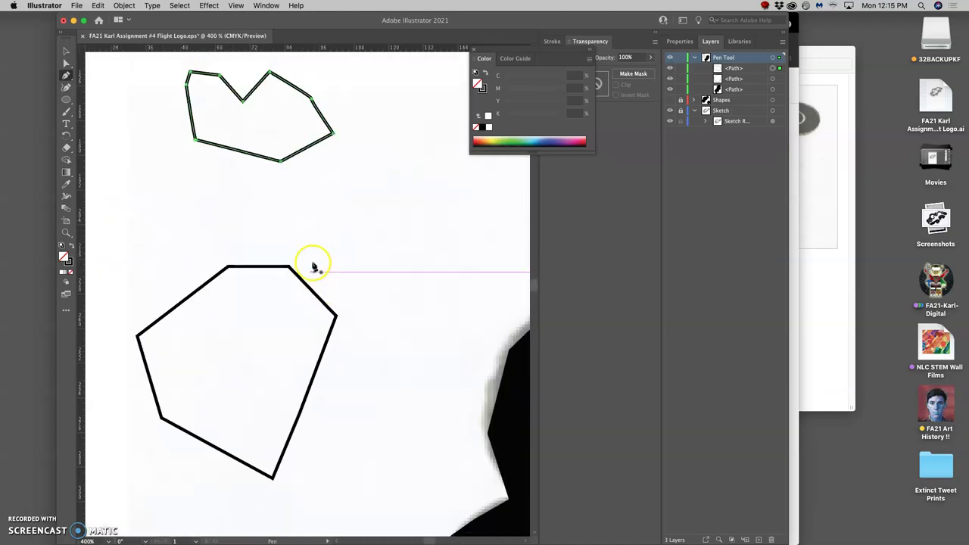
Step: Use the Anchor Point tool to convert the notched shape's lower-left and right corners into smooth curves
key("a")
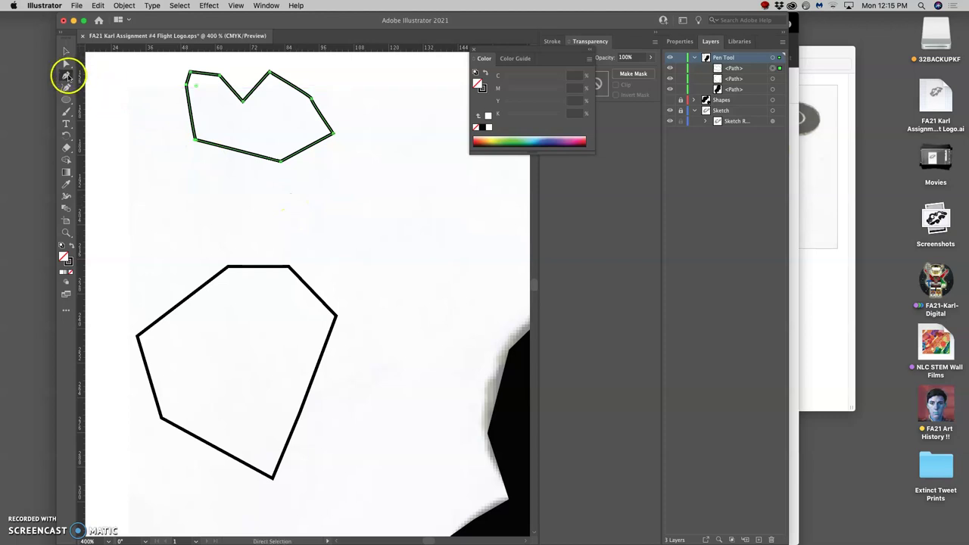
left_click(66, 77)
left_click_drag(67, 76, 112, 92)
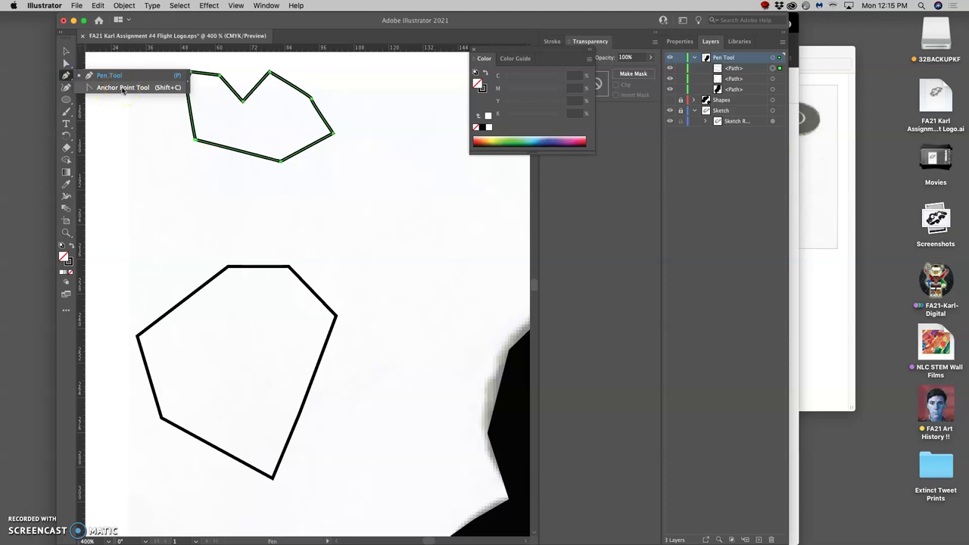
left_click_drag(122, 91, 99, 76)
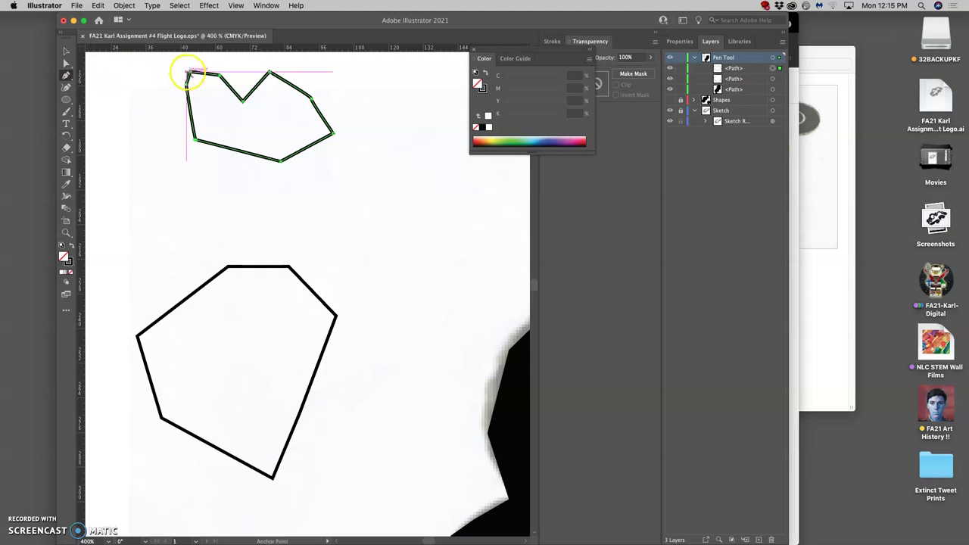
left_click(195, 140)
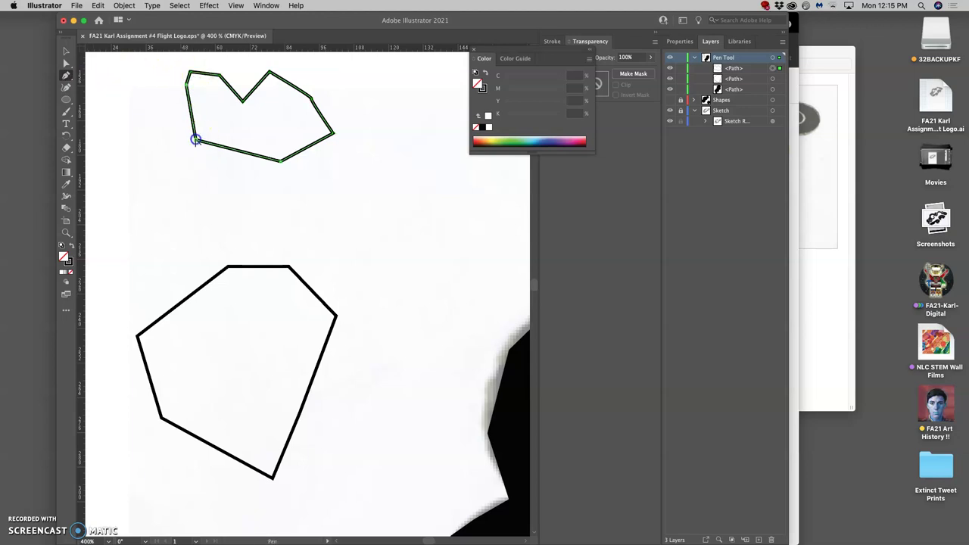
left_click_drag(196, 140, 220, 168)
left_click(332, 137)
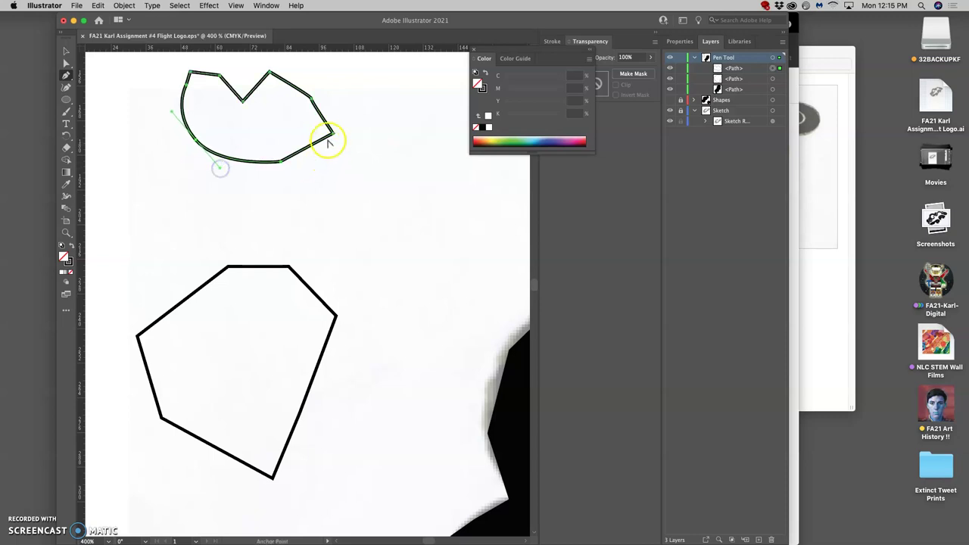
left_click_drag(332, 136, 347, 103)
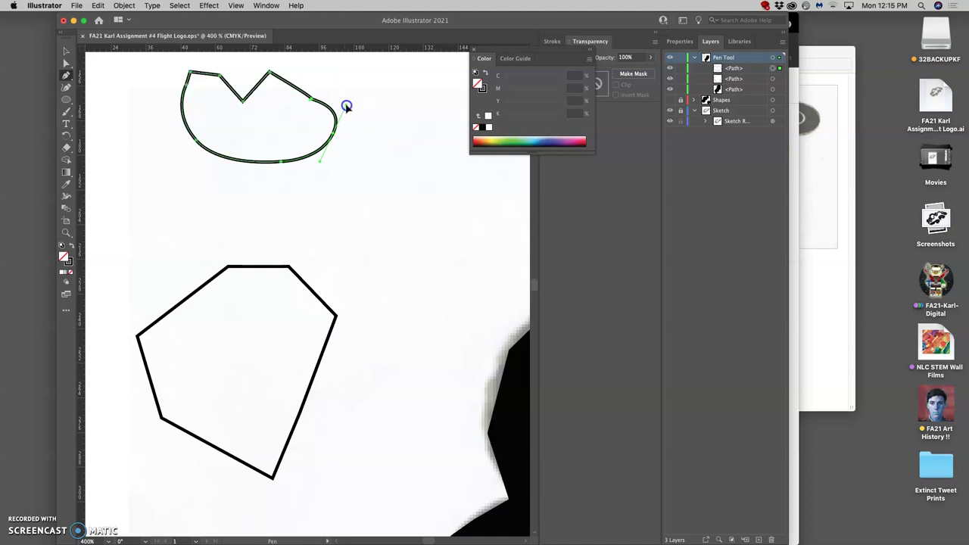
Step: Round the lobe right of the notch by curving its peak anchor and moving the neighbouring anchor outward
left_click(267, 76)
left_click_drag(255, 85, 251, 87)
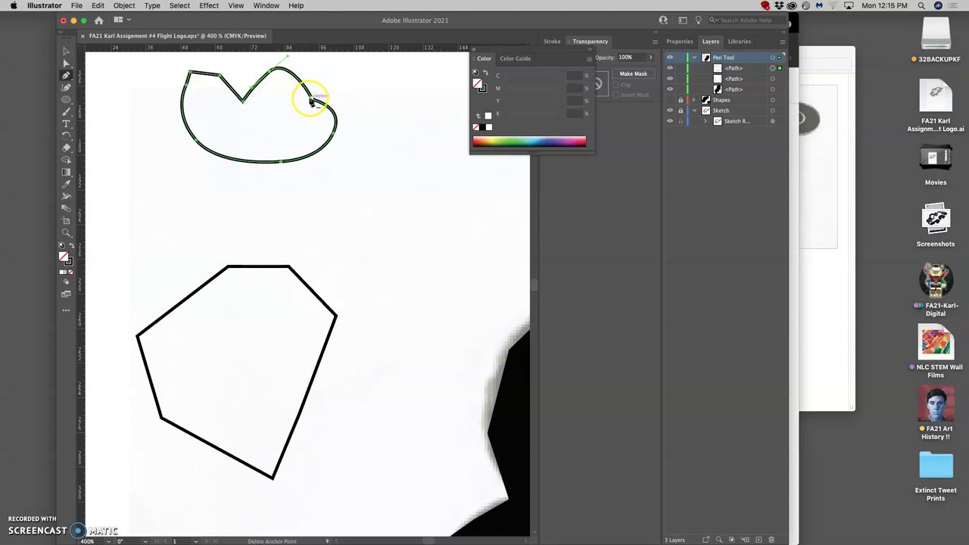
left_click_drag(312, 99, 326, 82)
left_click(256, 114)
Step: Delete the notched shape's upper-left corner anchor point with the Pen tool
left_click(194, 77)
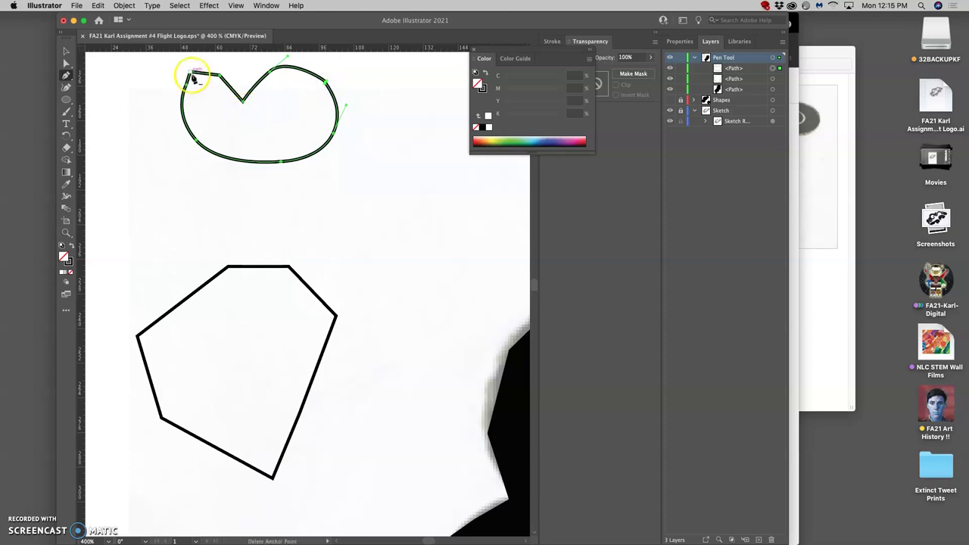
left_click(66, 64)
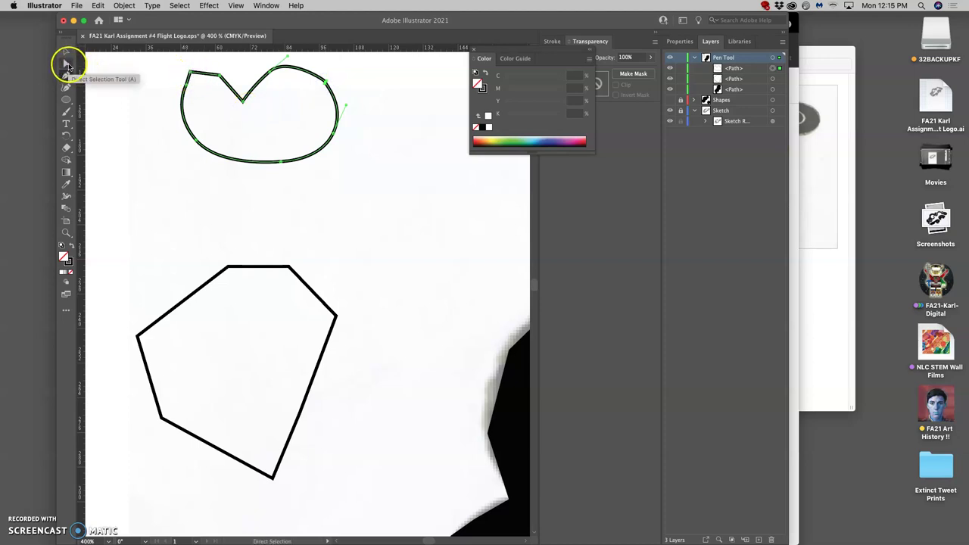
key("p")
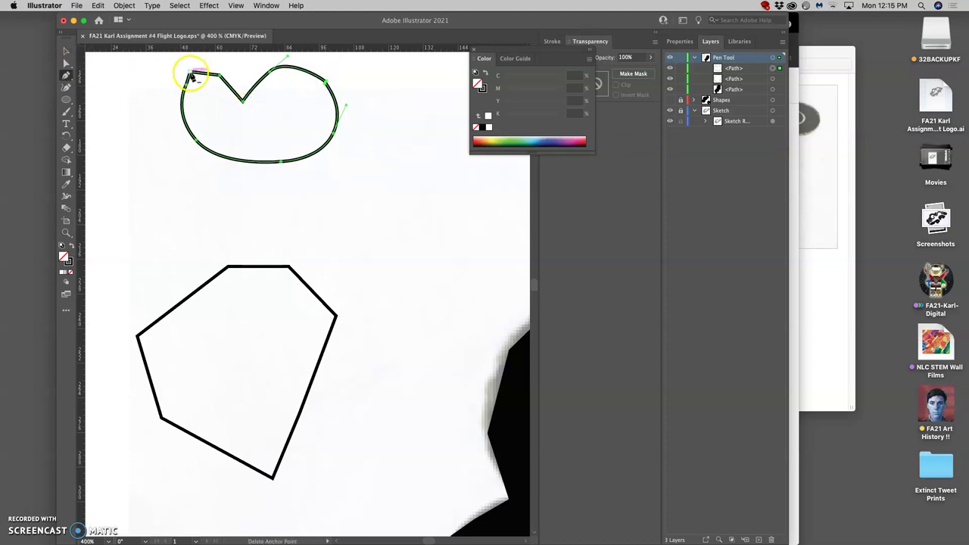
left_click(192, 76)
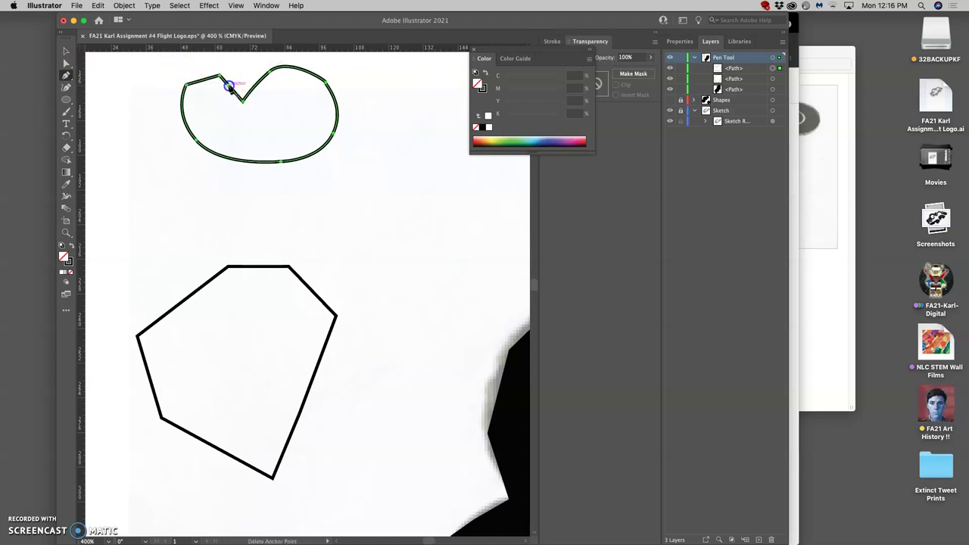
Step: Curve the path left of the notch and adjust the anchors on top of both lobes to smooth their outlines
left_click_drag(229, 87, 238, 75)
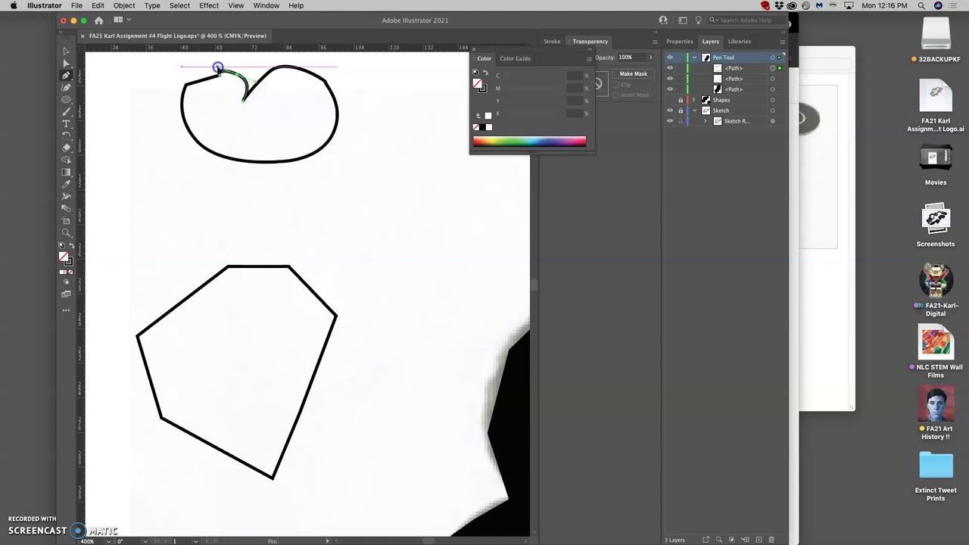
left_click_drag(219, 67, 219, 65)
left_click_drag(326, 83, 317, 72)
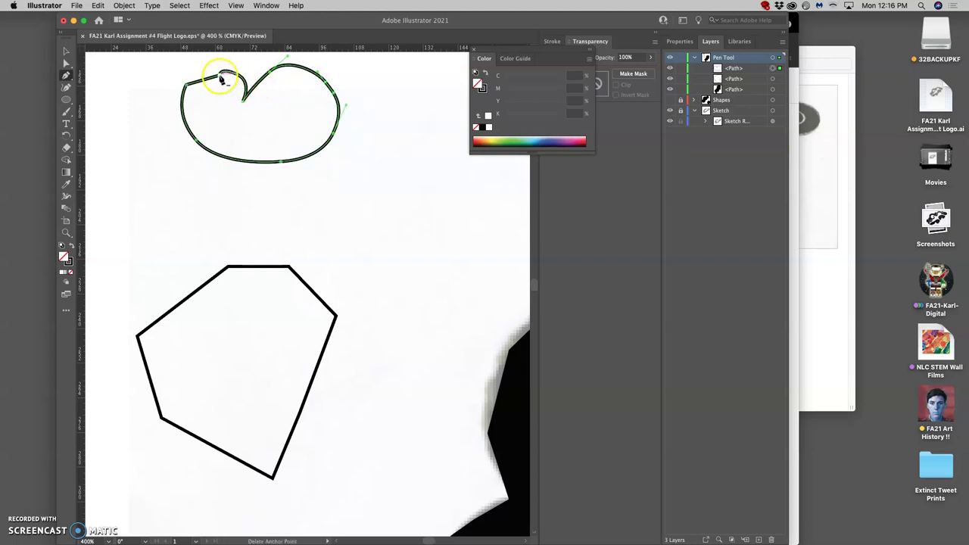
left_click_drag(223, 79, 204, 73)
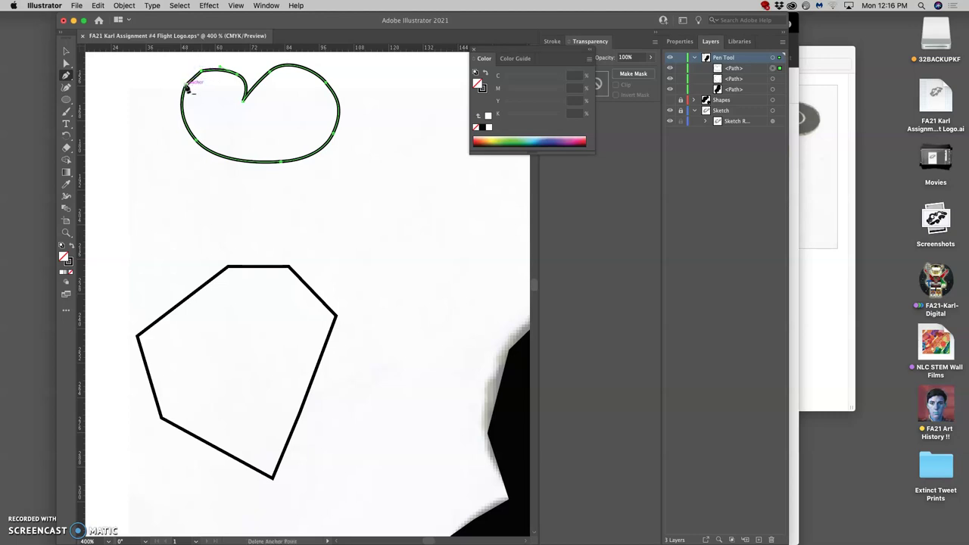
Step: Smooth and reposition the anchor on the left side of the notched shape, and deselect the path
left_click(186, 85)
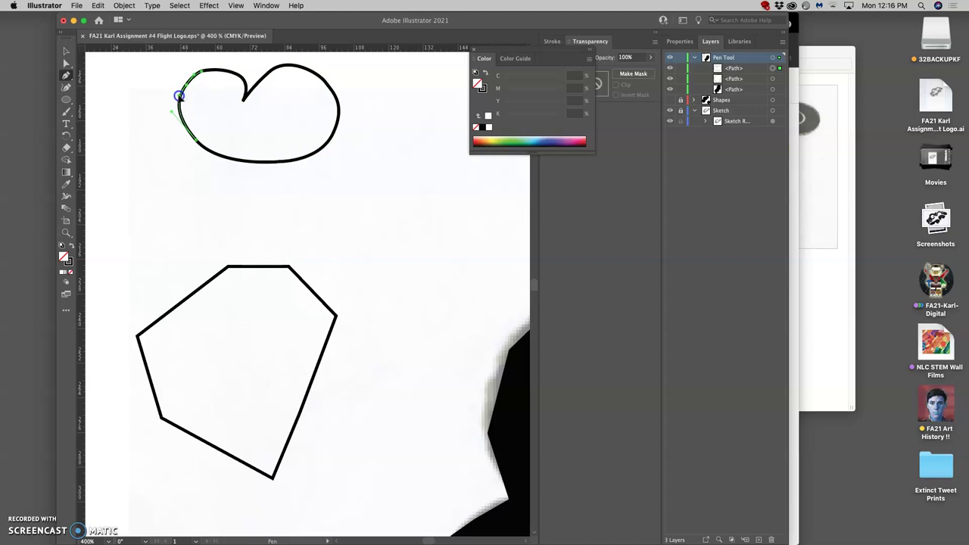
left_click_drag(178, 96, 179, 95)
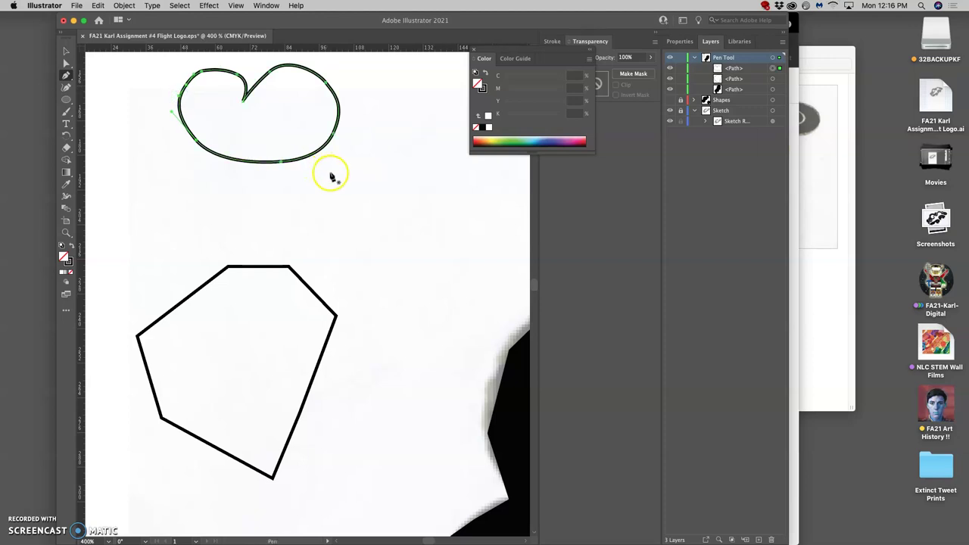
left_click(333, 175, "super")
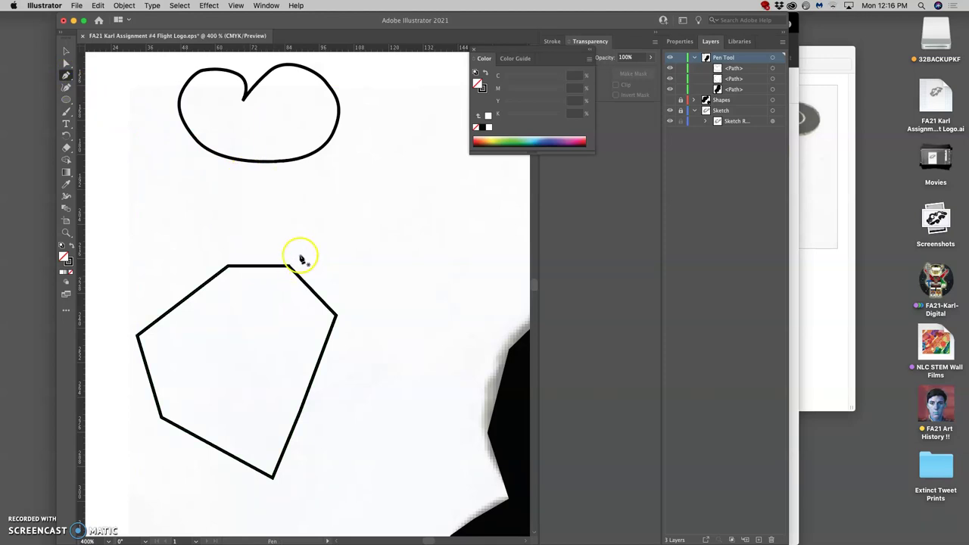
mouse_move(291, 267)
left_mouse_down()
mouse_move(339, 283)
mouse_move(292, 274)
left_mouse_up()
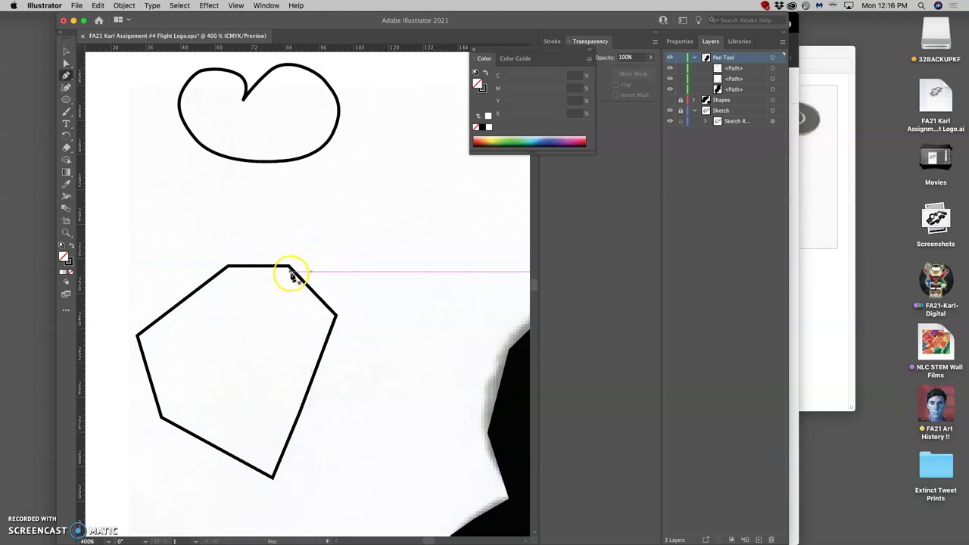
left_click(305, 265)
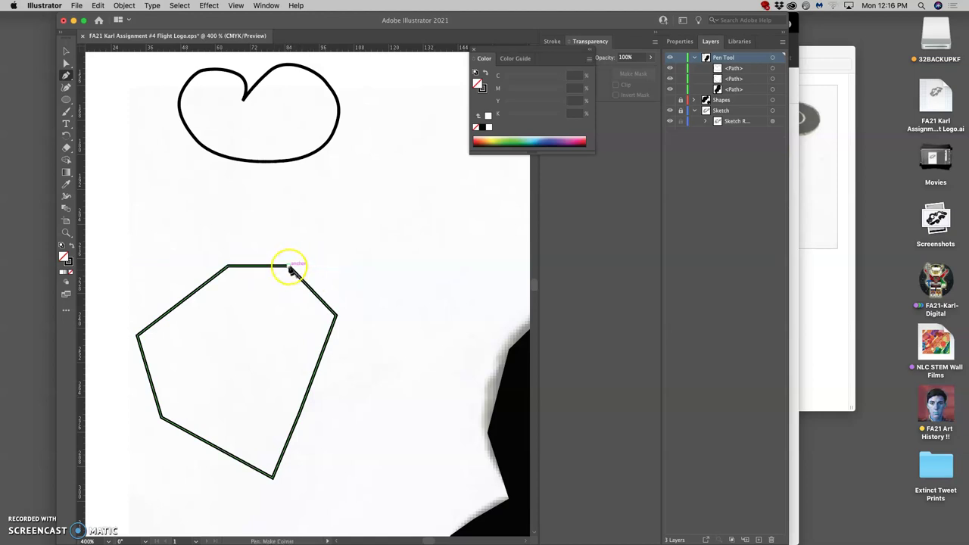
left_click(234, 267)
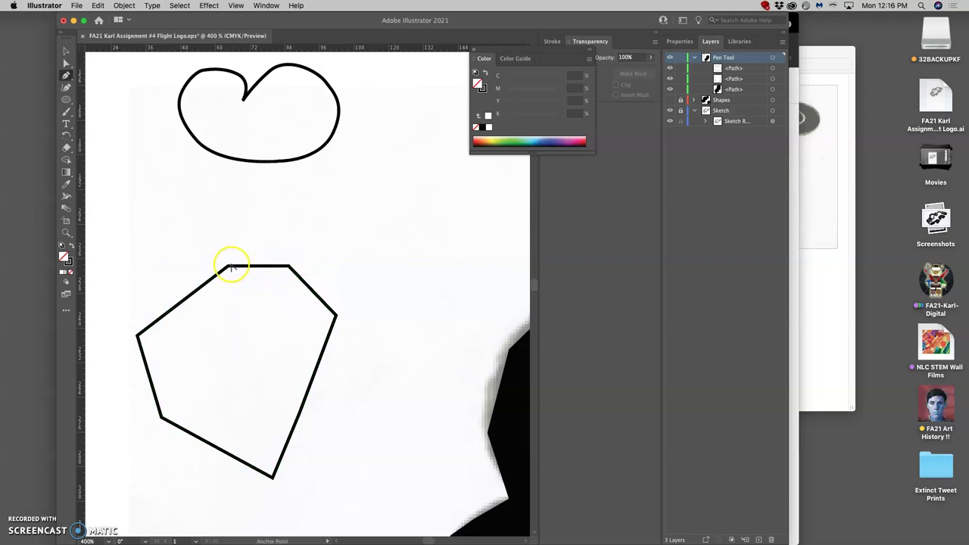
Step: Select the larger polygon and round its upper part by curving the top-left and right anchors and raising the top-right anchor
left_click(66, 64)
left_click(228, 267)
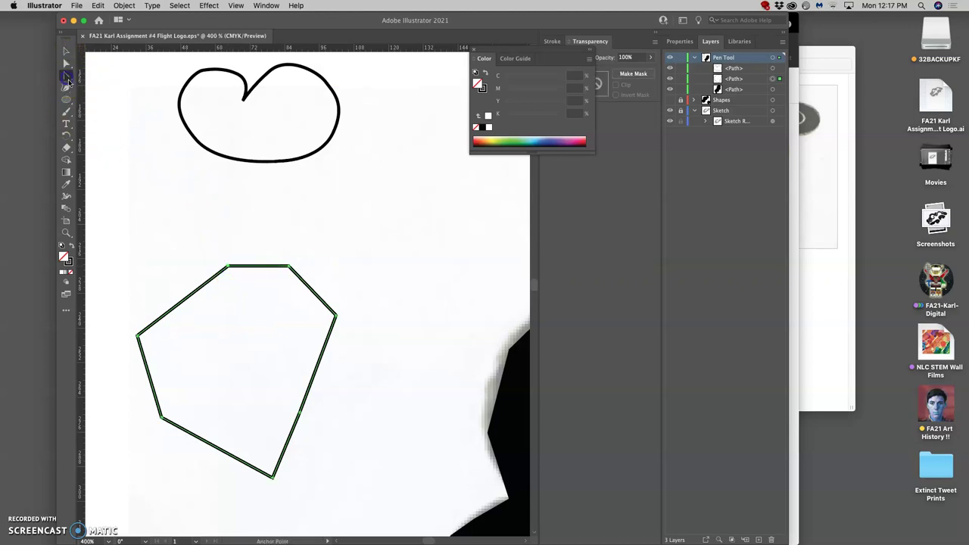
key("a")
left_click_drag(68, 78, 93, 78)
left_click_drag(227, 269, 171, 276)
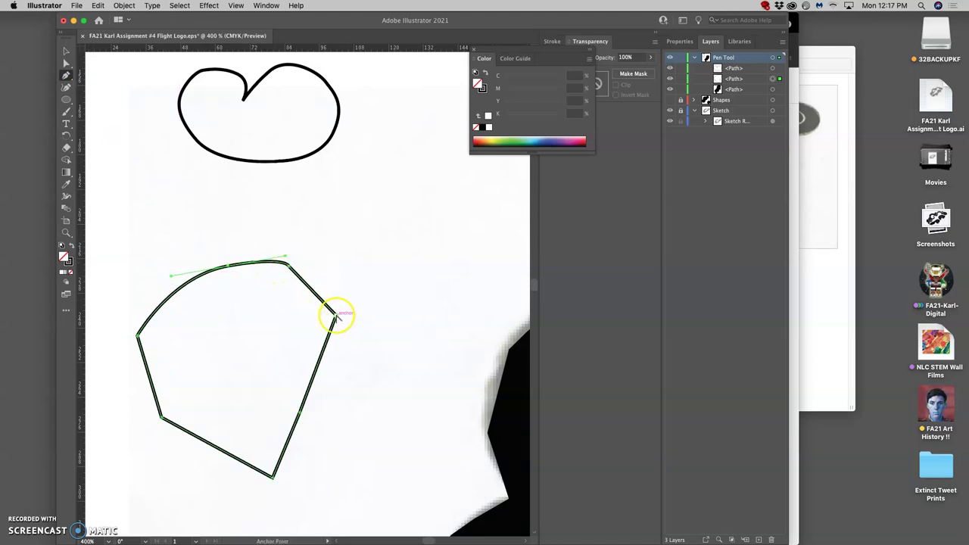
left_click_drag(335, 316, 288, 256)
left_click(291, 272)
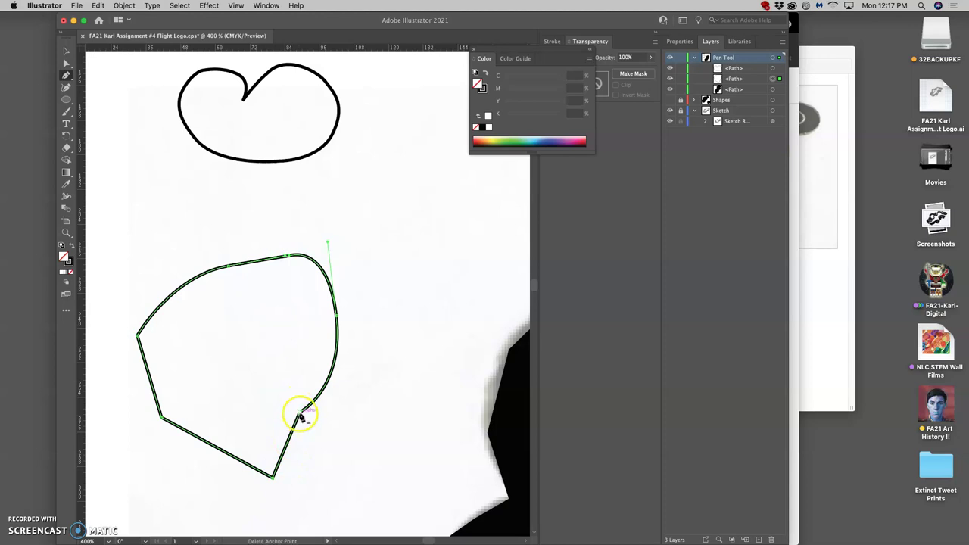
Step: Move the large practice shape's lower-right anchor outward and curve its bottom anchor
mouse_move(301, 415)
left_mouse_down()
mouse_move(321, 439)
mouse_move(313, 430)
left_mouse_up()
left_click_drag(273, 477, 360, 442)
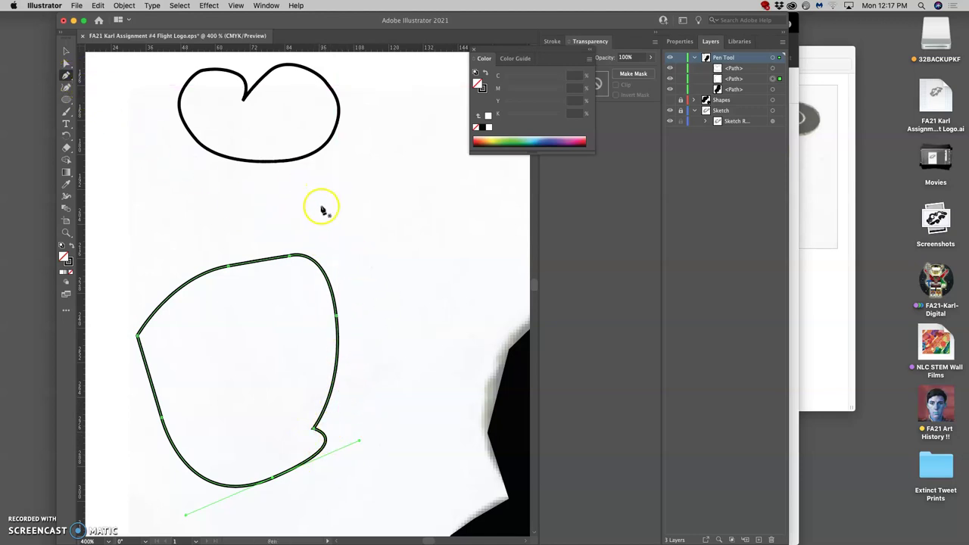
Step: Draw an open practice path with the Pen tool, combining wavy curves with a straight segment, and delete it
left_click_drag(322, 205, 323, 206)
left_click_drag(380, 166, 412, 179)
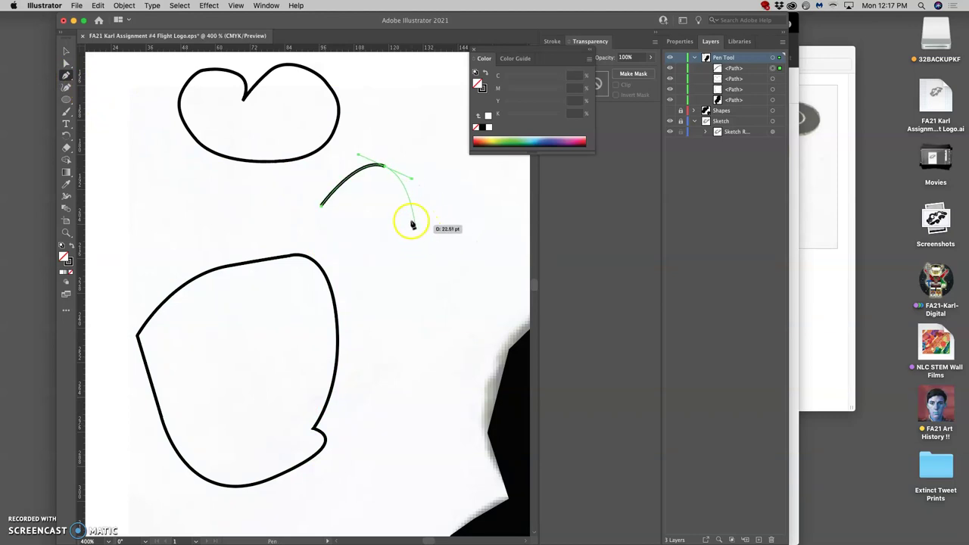
left_click_drag(409, 219, 403, 242)
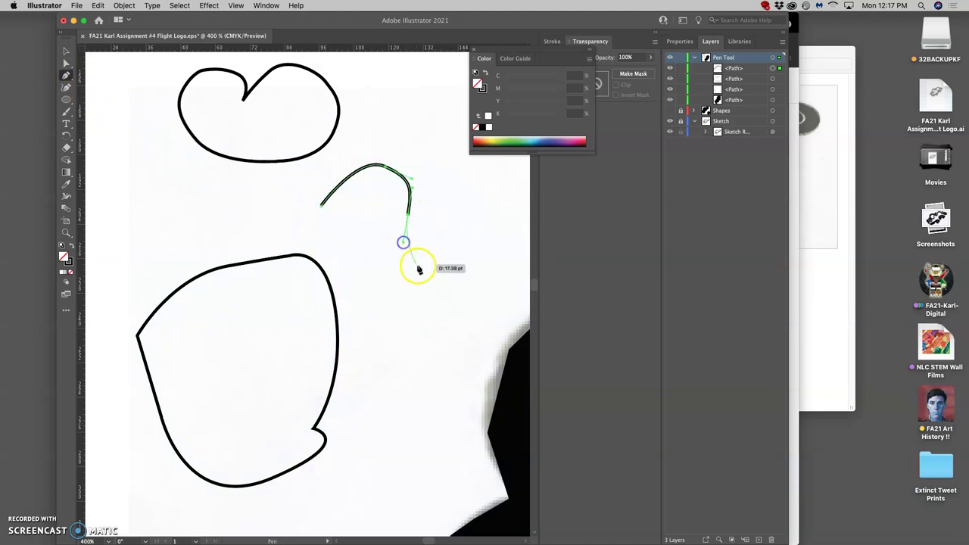
left_click_drag(447, 275, 447, 274)
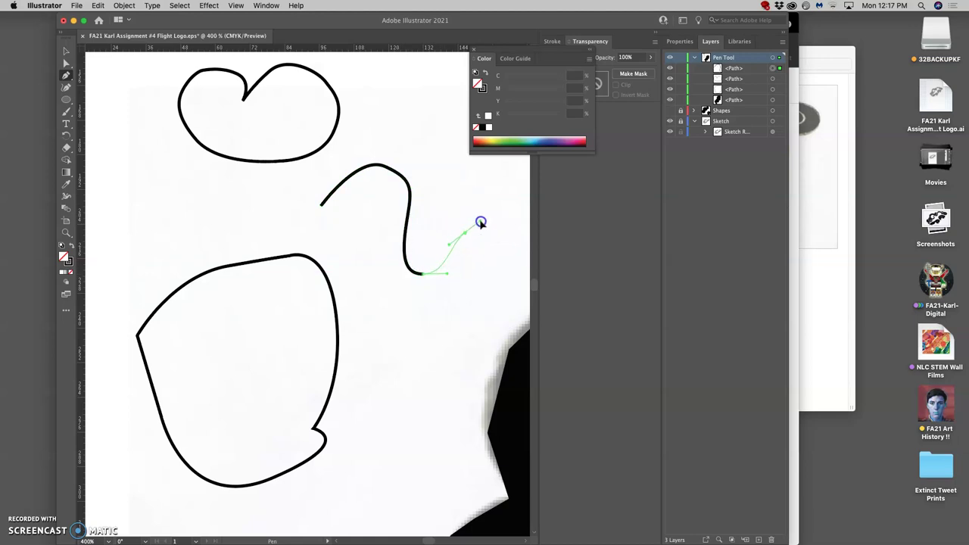
left_click_drag(471, 207, 484, 275)
left_click(464, 306)
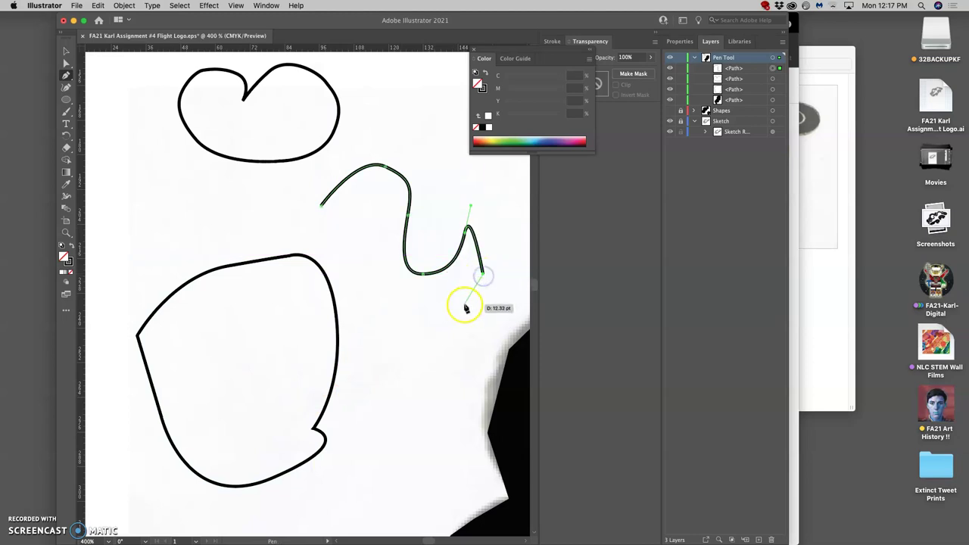
left_click(489, 323)
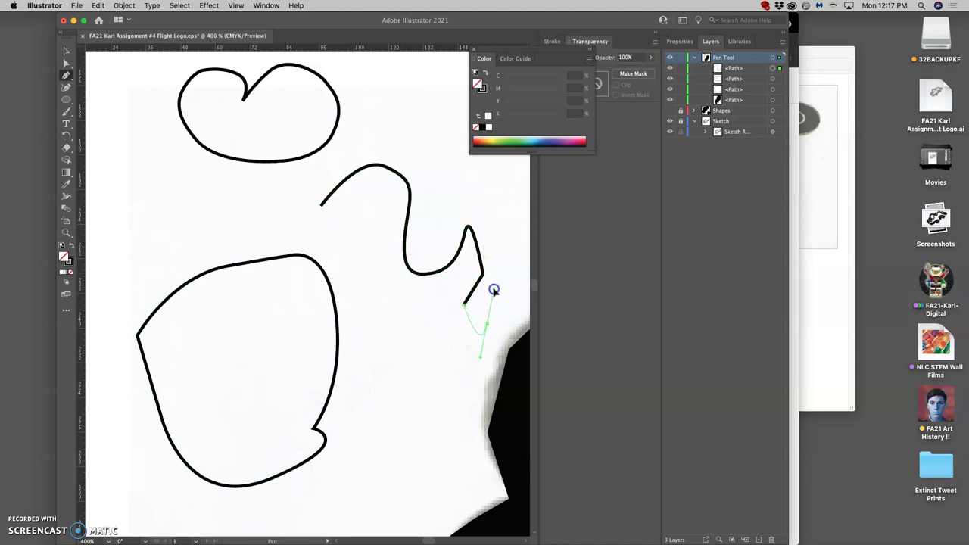
left_click_drag(472, 323, 475, 327)
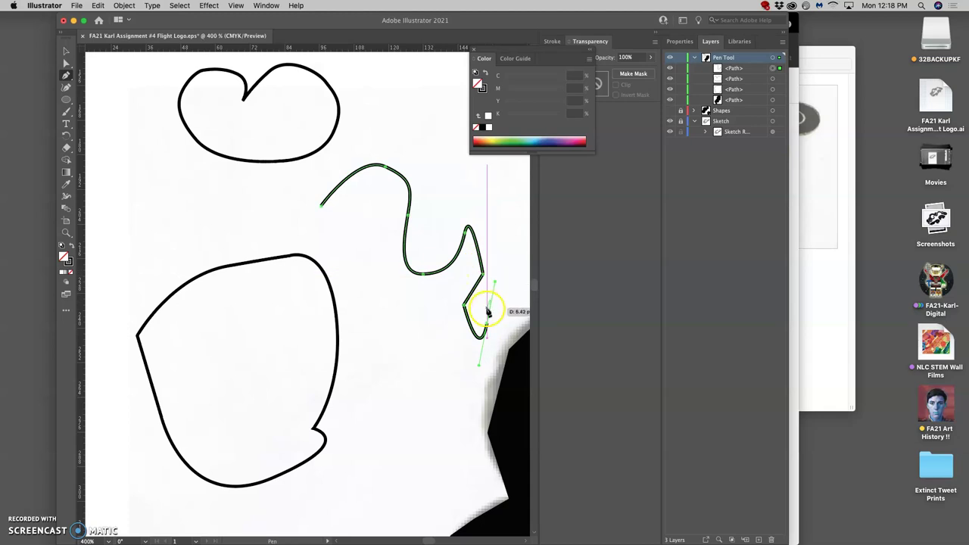
left_click_drag(504, 247, 497, 253)
key("Delete")
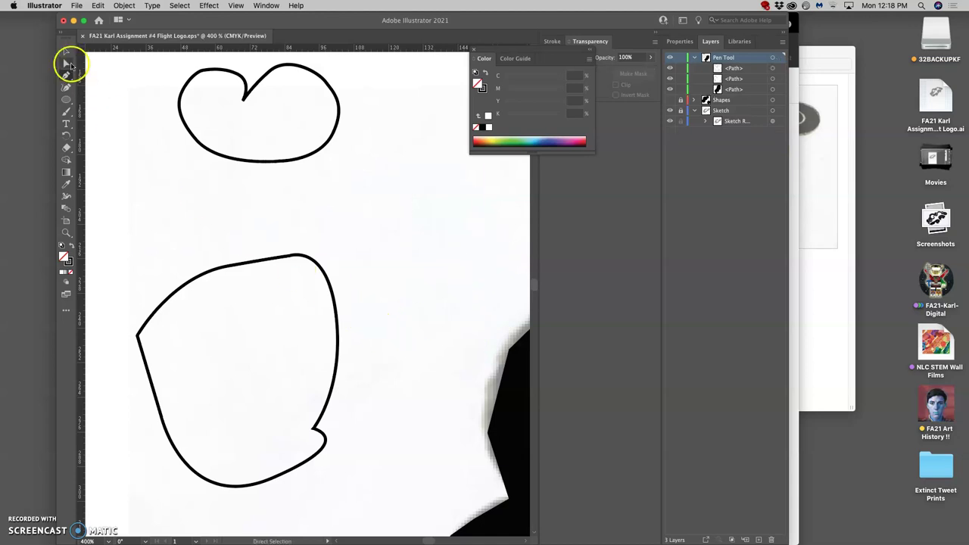
Step: Select both practice outlines on the blank area beside the traced logo and delete them
left_click(66, 51)
left_click_drag(123, 69, 371, 429)
key("Delete")
Step: Move the floating Color panel off the artwork and set the Pen Tool layer's opacity to 50%
key("super+minus")
key("super+minus")
key("super+minus")
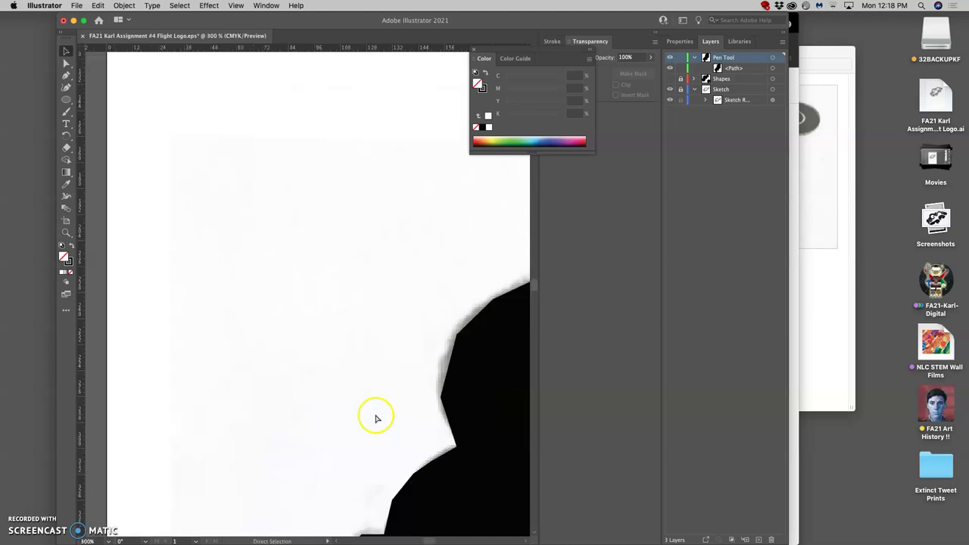
key("super+plus")
key("super+plus")
key("super+plus")
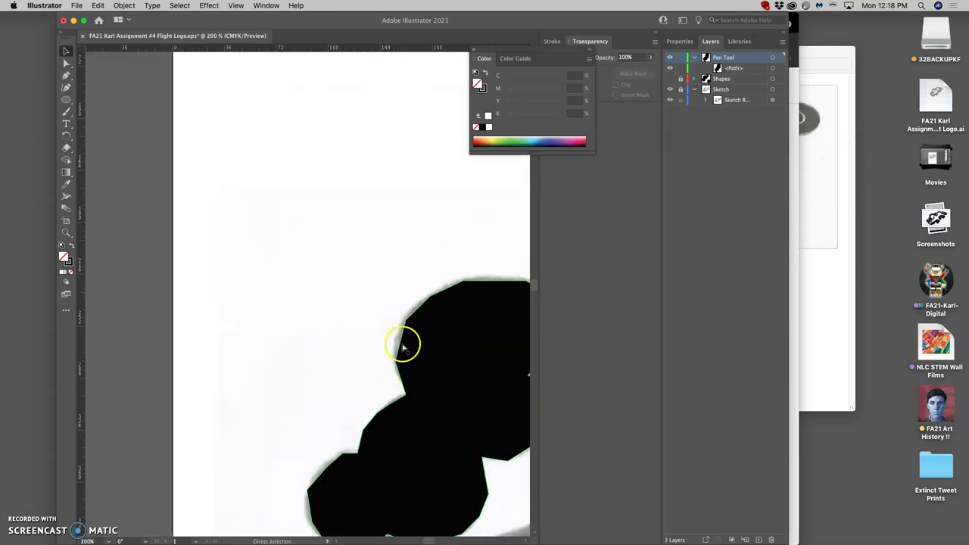
scroll(400, 347, "down", 5)
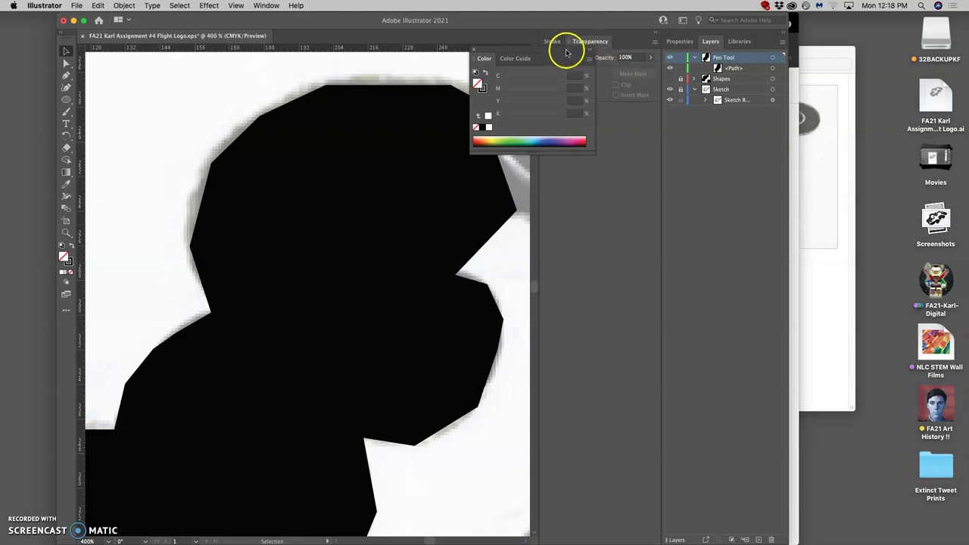
left_click_drag(562, 52, 631, 147)
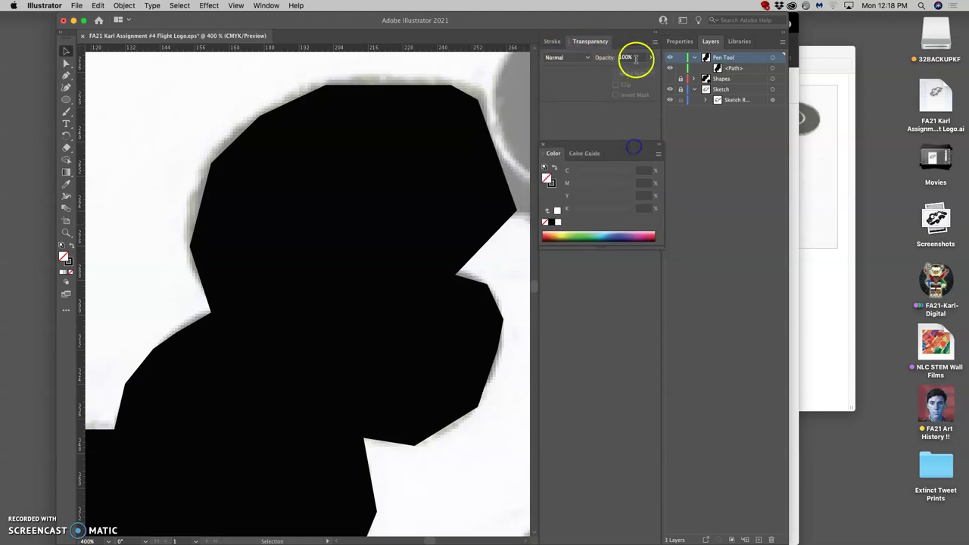
left_click(773, 67)
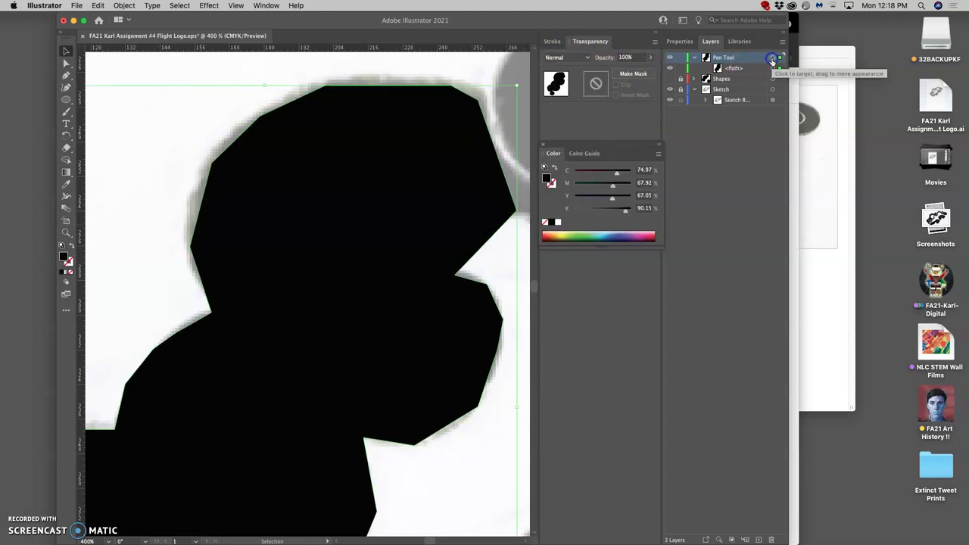
left_click(649, 58)
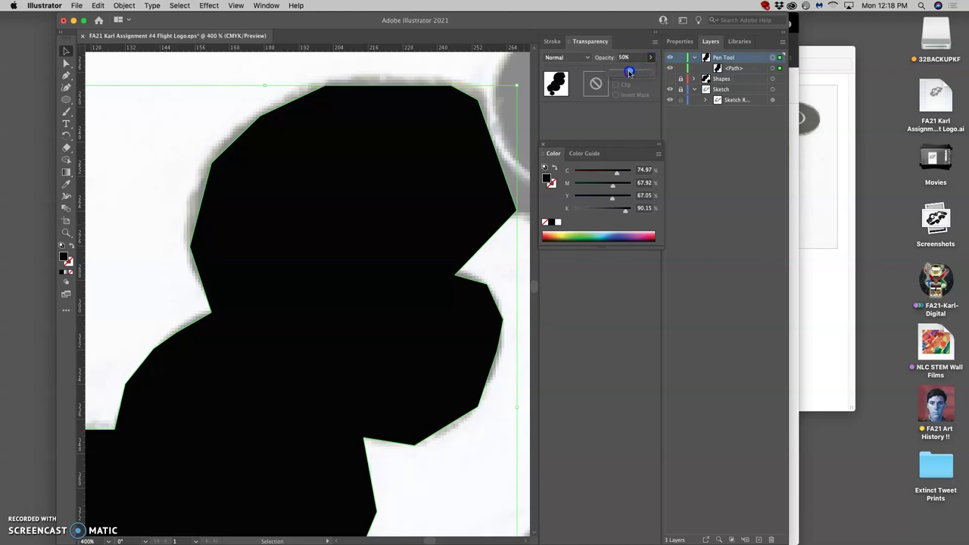
left_click_drag(630, 72, 630, 72)
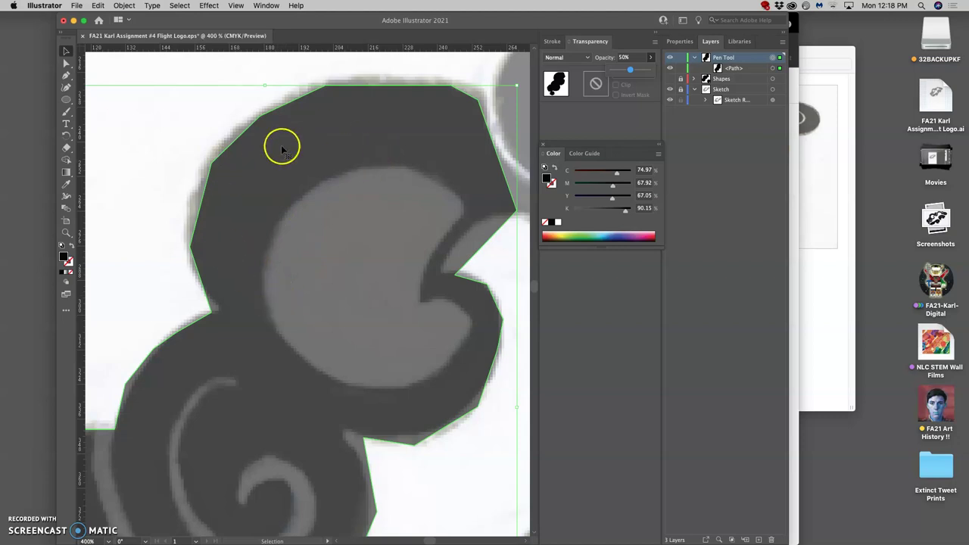
Step: Move the anchor in the notch on the logo silhouette's left side inward to match the sketch
left_click(66, 74)
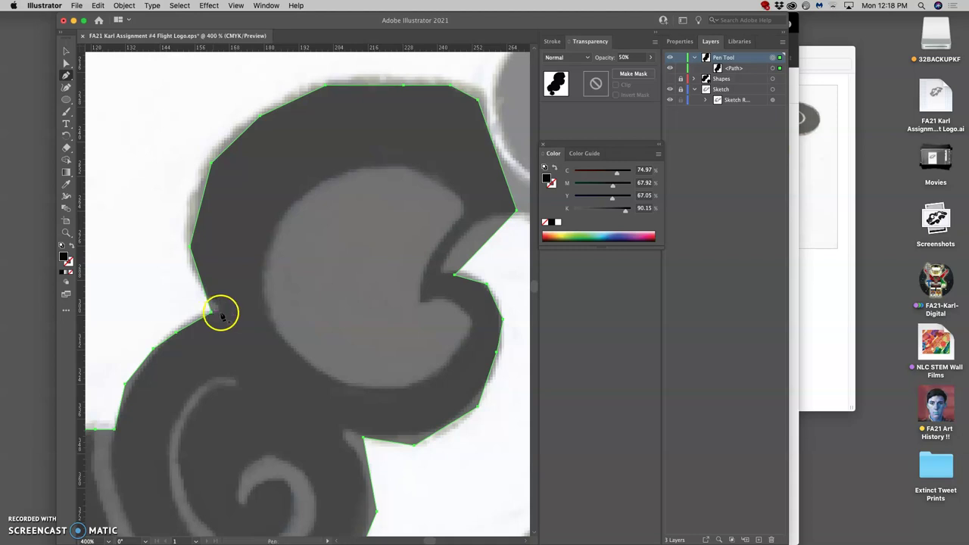
left_click_drag(211, 314, 218, 312)
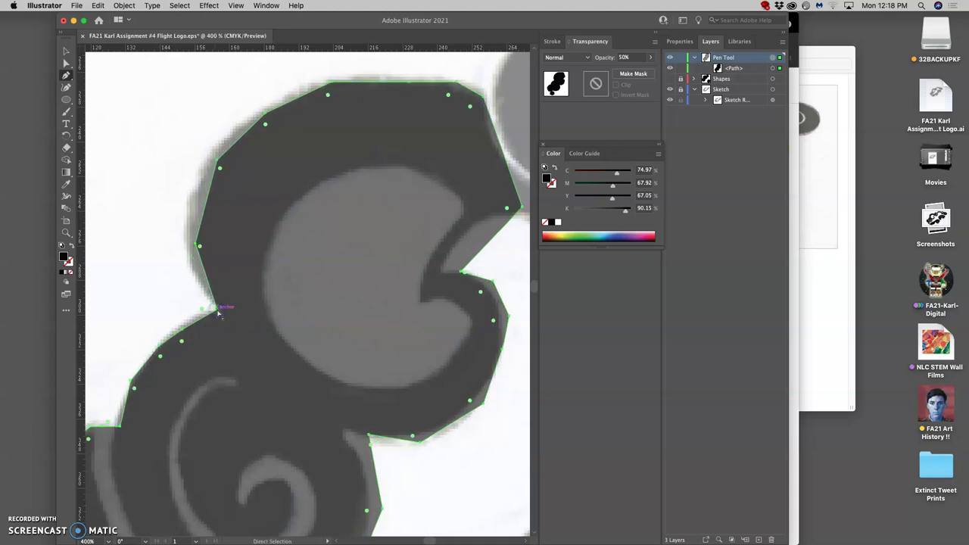
left_click(177, 301, "super")
left_click_drag(213, 313, 220, 309)
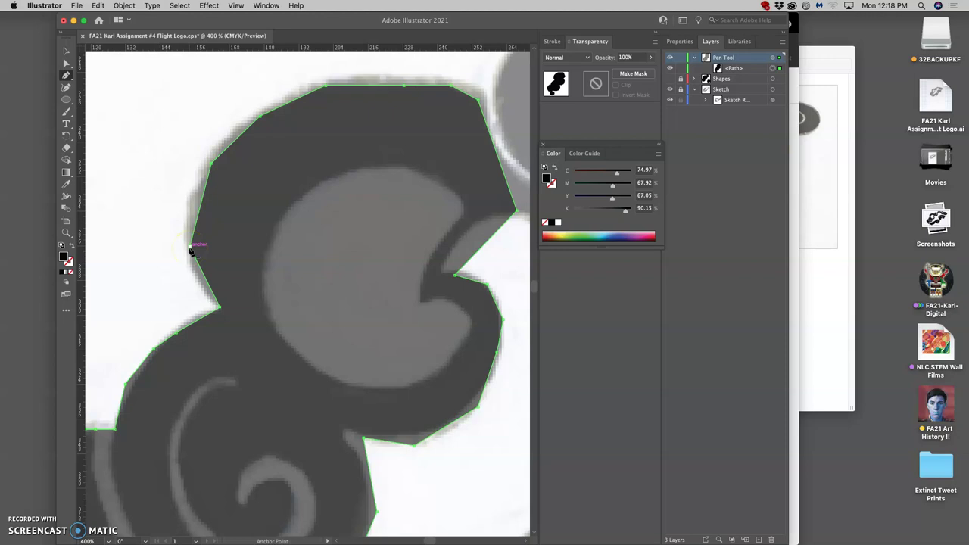
Step: Curve the anchors on the left and upper-left of the upper lobe to follow the sketch's rounded edge
left_click_drag(190, 249, 186, 244)
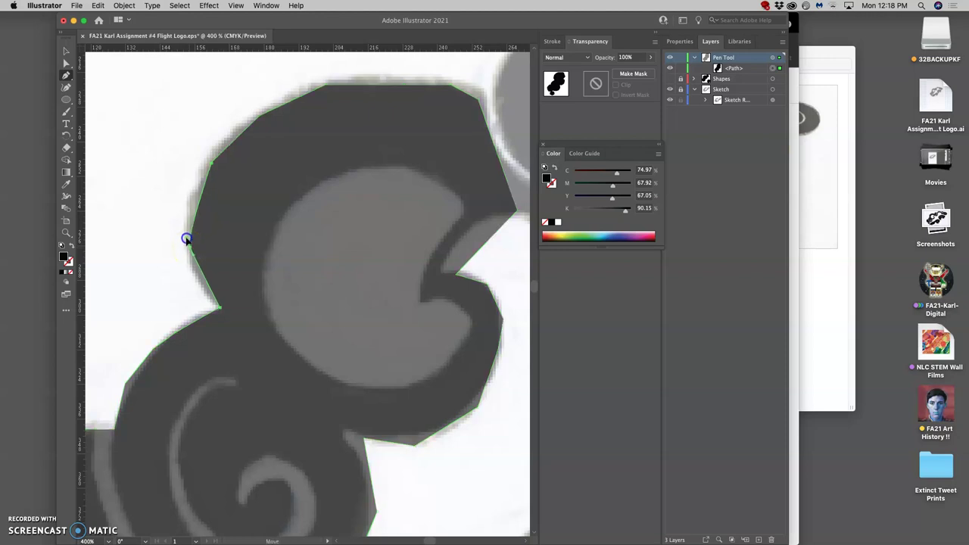
left_click_drag(184, 199, 184, 199)
left_click(217, 161)
left_click_drag(260, 115, 281, 104)
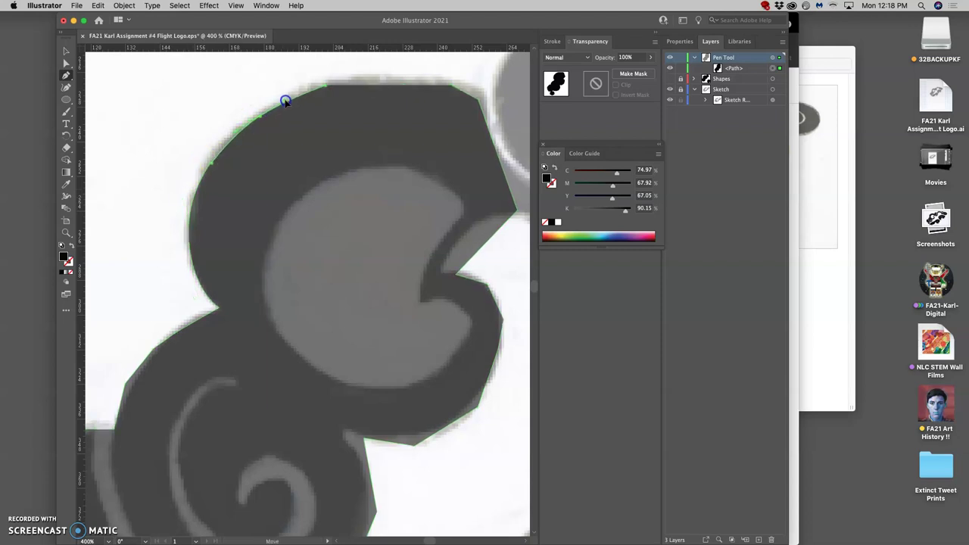
left_click_drag(299, 91, 298, 91)
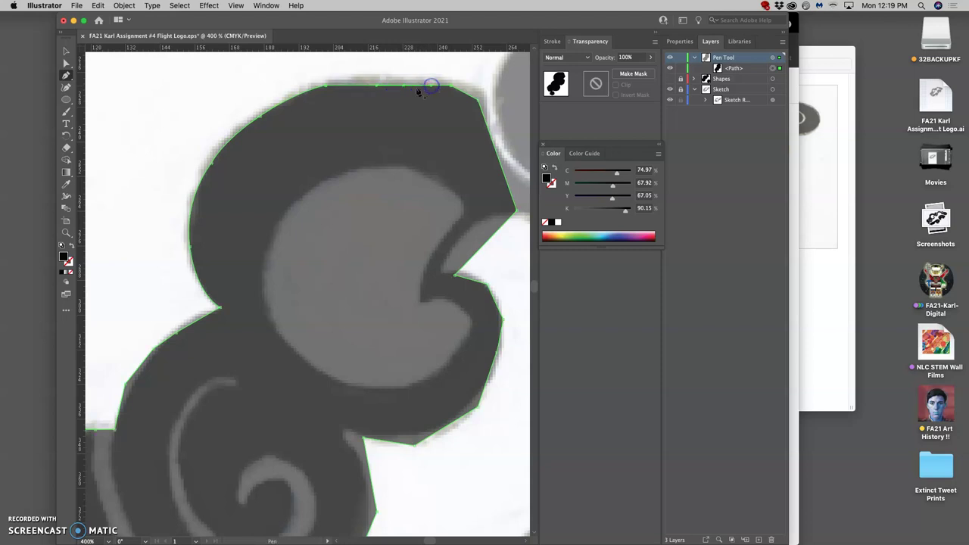
Step: Raise the upper lobe's top anchor, delete surplus anchors along its upper-left edge, and adjust the remaining curve handle
left_click_drag(396, 91, 397, 80)
left_click_drag(327, 88, 313, 93)
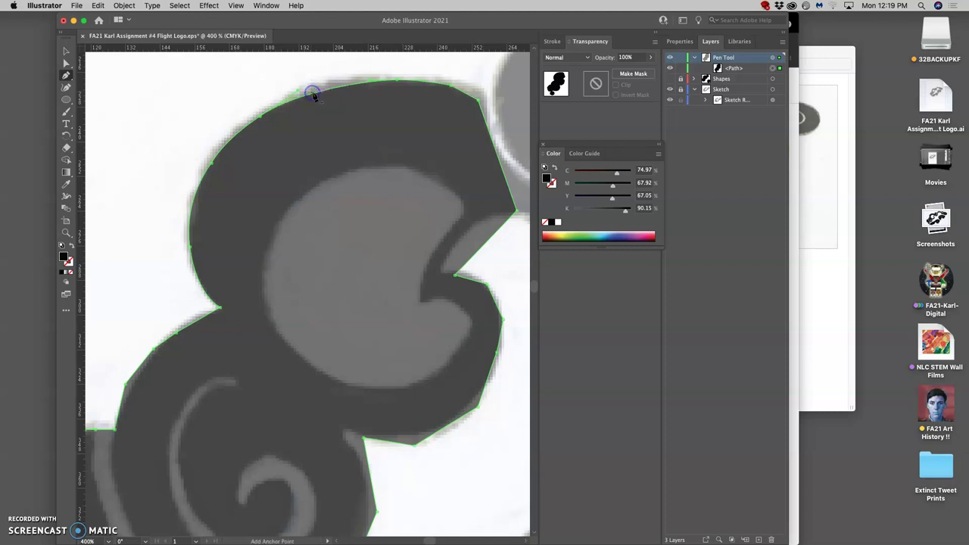
left_click(212, 163)
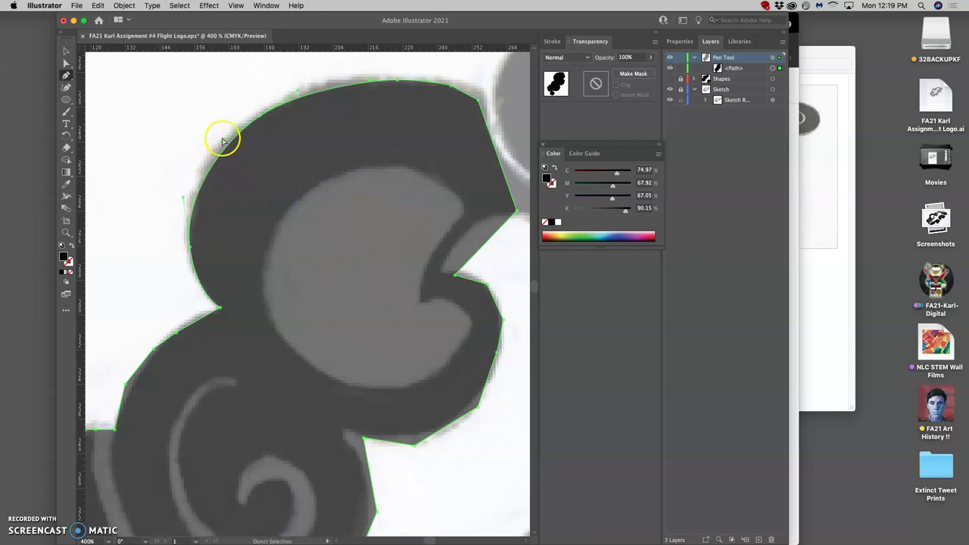
left_click(220, 143)
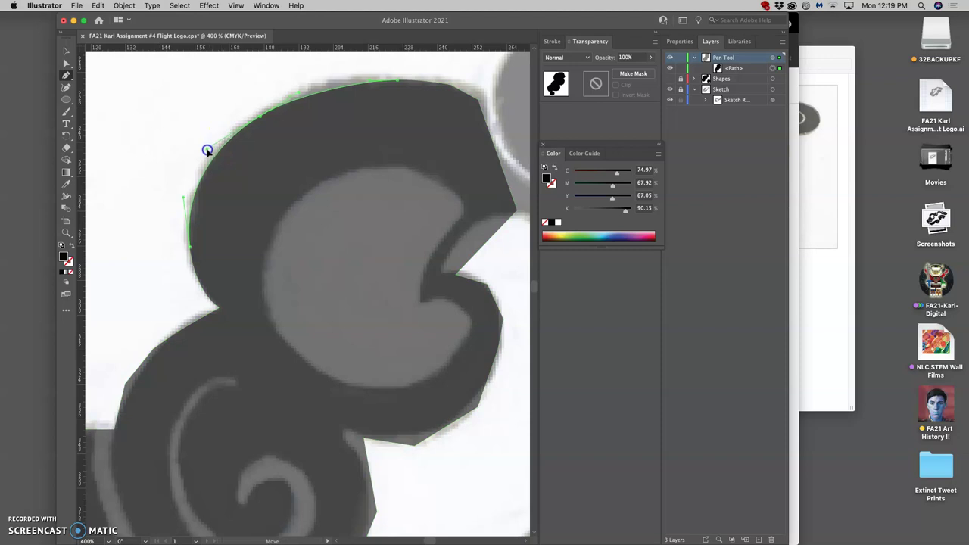
left_click_drag(209, 152, 208, 151)
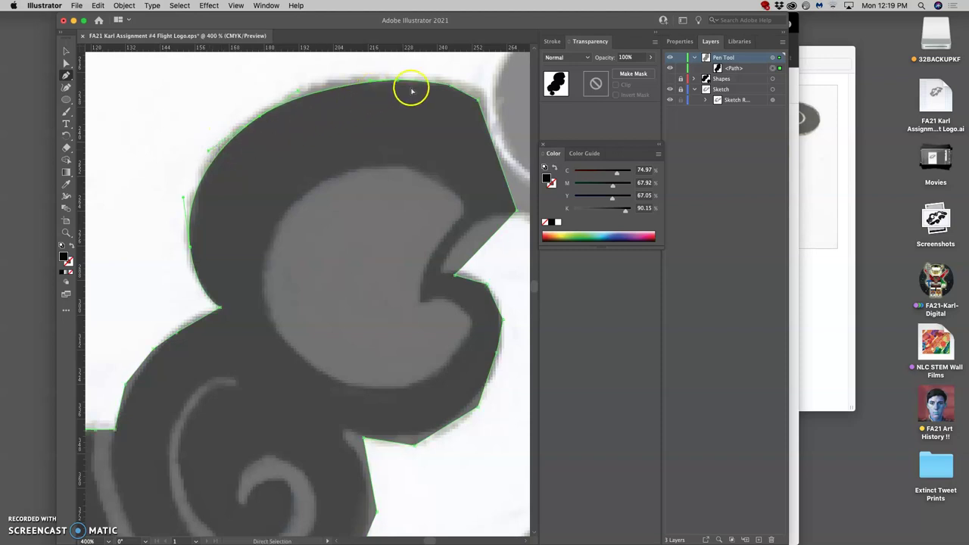
Step: Delete the upper lobe's top-right corner anchor and move its right anchor up to where the lobe meets the spiral
left_click(478, 102)
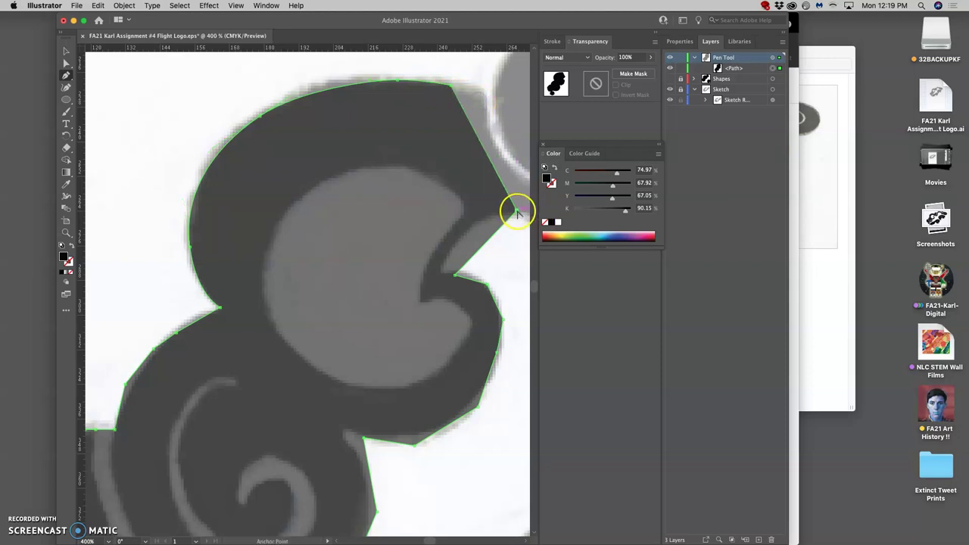
left_click_drag(516, 212, 520, 264)
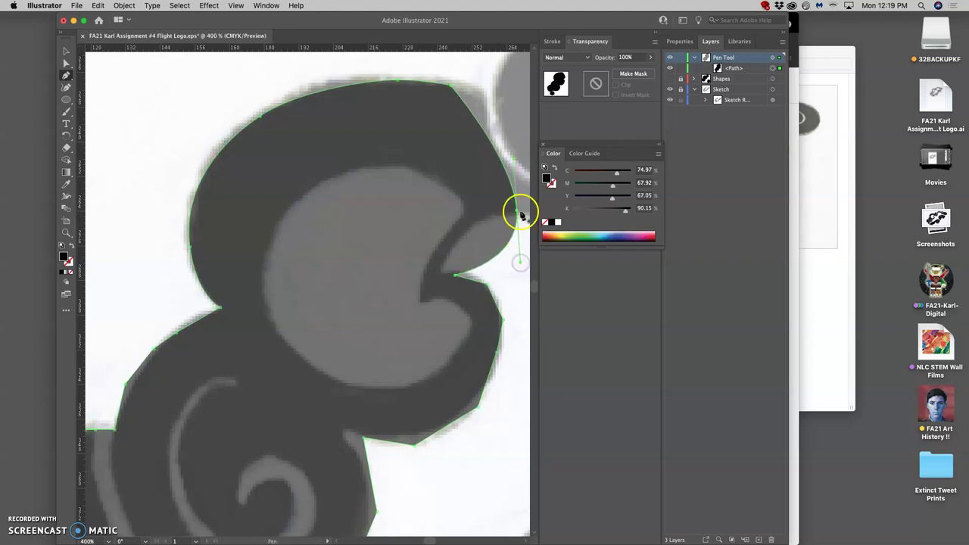
scroll(485, 144, "right", 5)
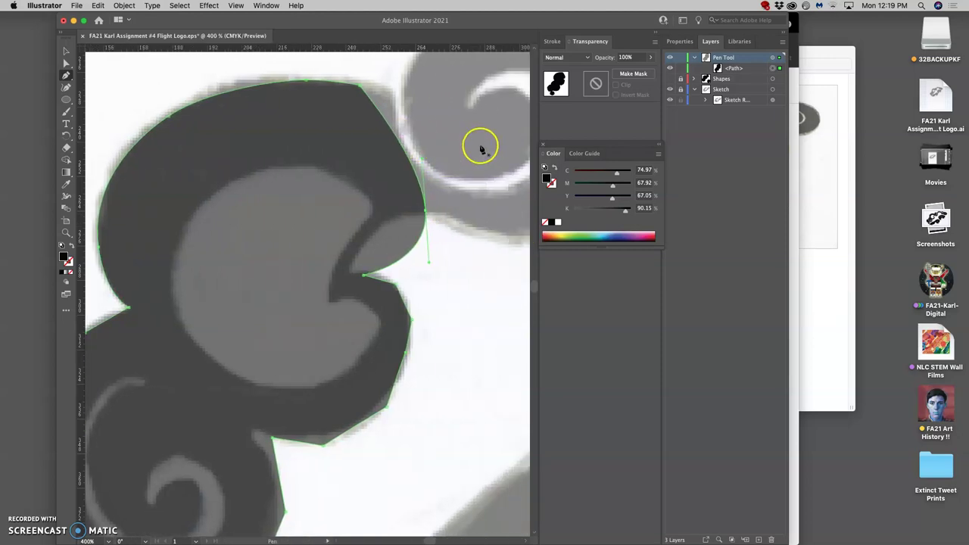
left_click(425, 214, "alt")
left_click_drag(426, 214, 395, 96)
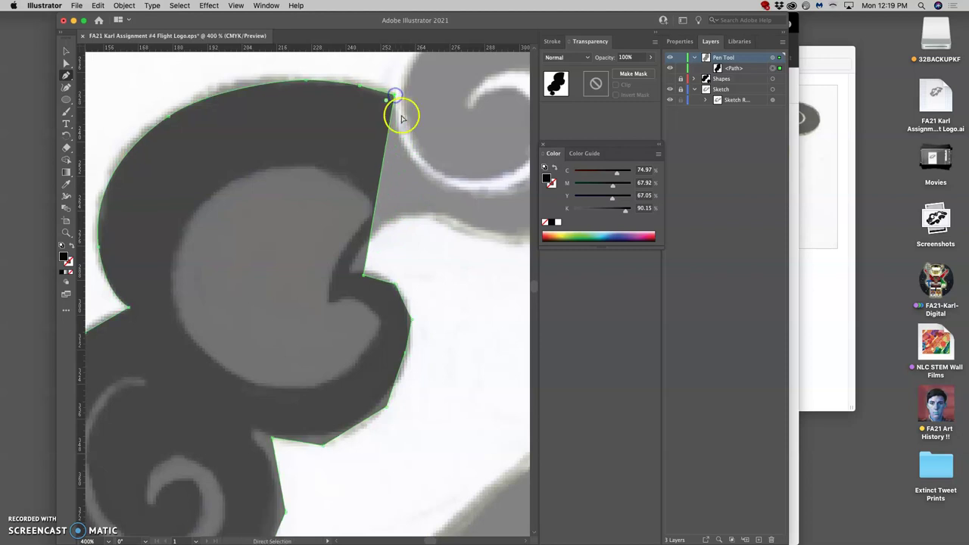
Step: Move the next right-side anchor to the spiral's lower-left edge and curve it along the spiral
left_click_drag(364, 276, 435, 185)
scroll(447, 184, "right", 1)
scroll(433, 205, "up", 3)
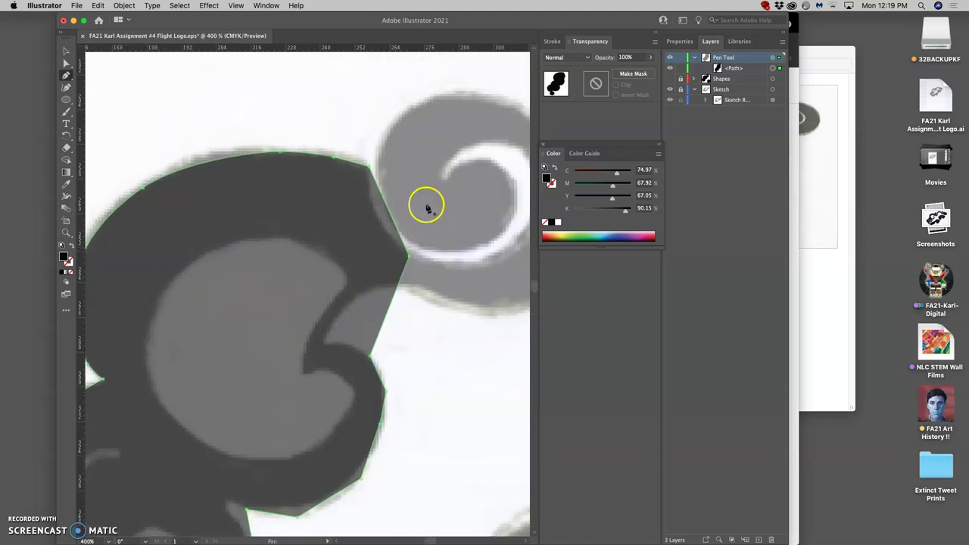
scroll(427, 208, "right", 3)
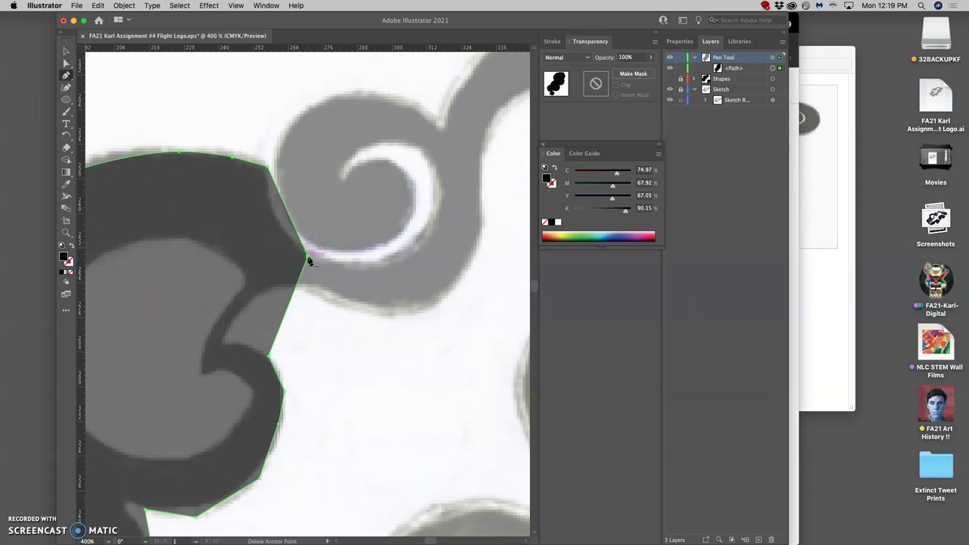
left_click_drag(309, 260, 361, 282)
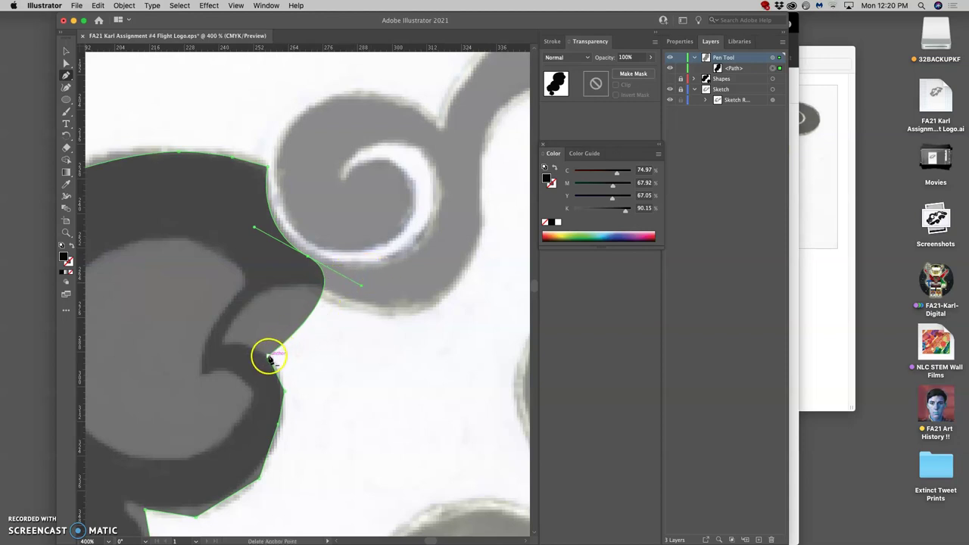
Step: Move the next two anchors around the spiral's right side and curve an intermediate anchor outward between them
left_click_drag(270, 357, 418, 252)
left_click_drag(283, 392, 413, 145)
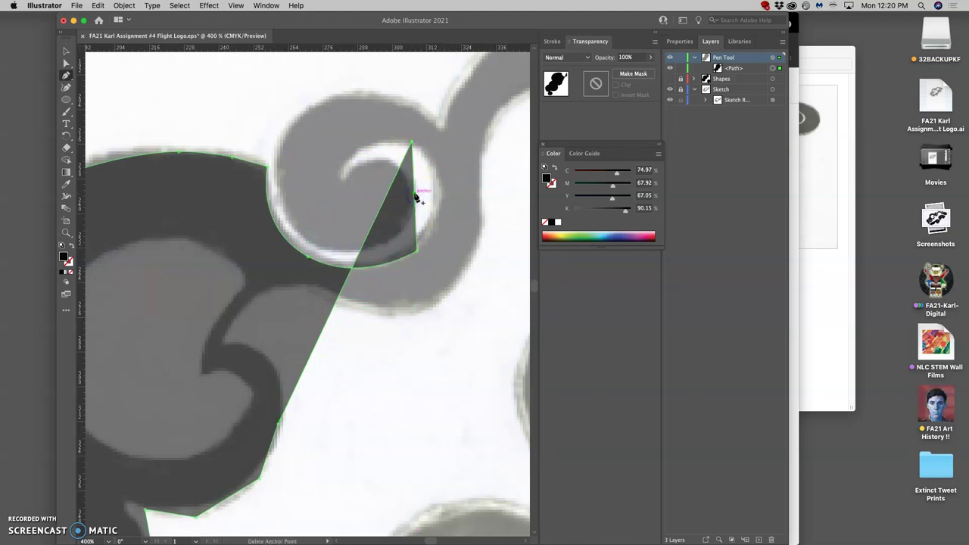
left_click_drag(415, 196, 451, 194)
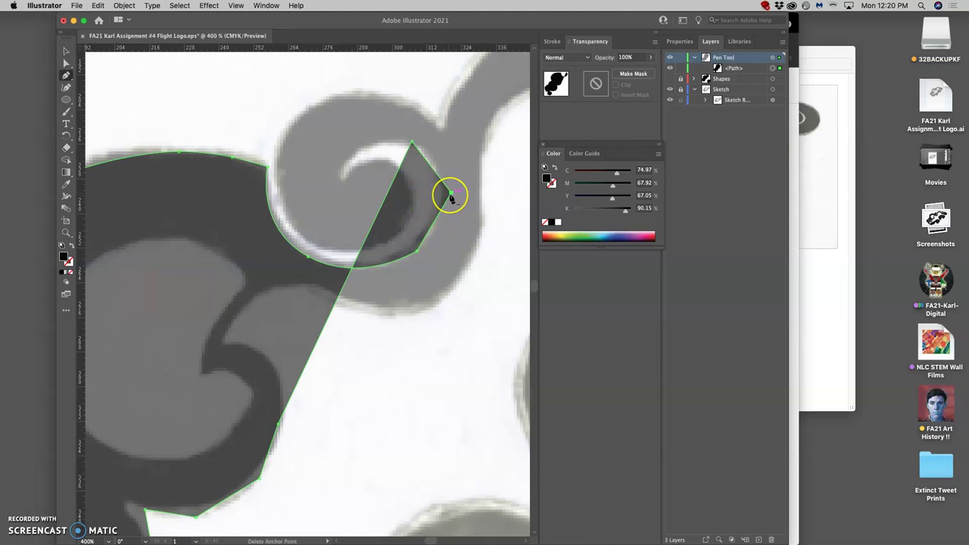
left_click_drag(451, 194, 451, 156)
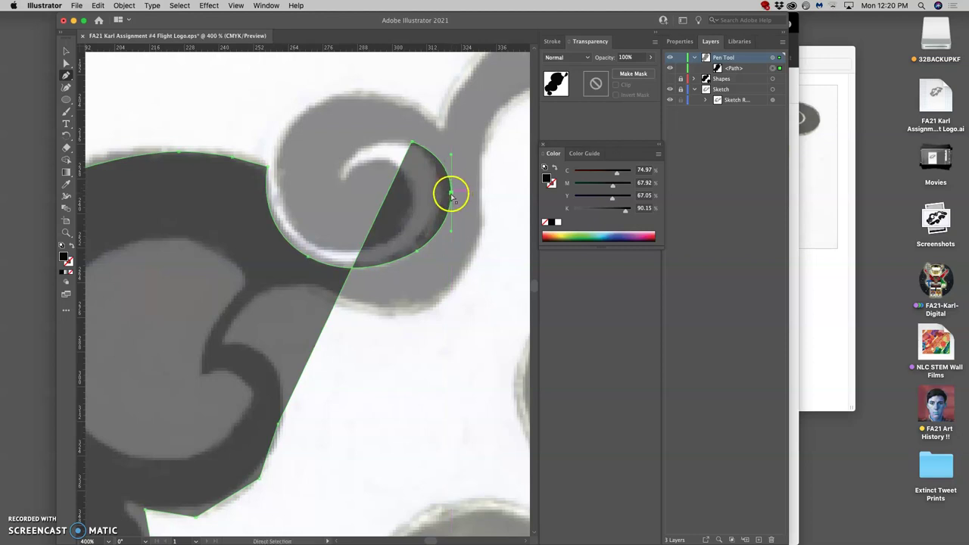
Step: Move the intermediate anchor inward to the spiral's right edge and pull an anchor from the straight diagonal out to the curl's outer right edge, curving it
left_click_drag(450, 193, 444, 193)
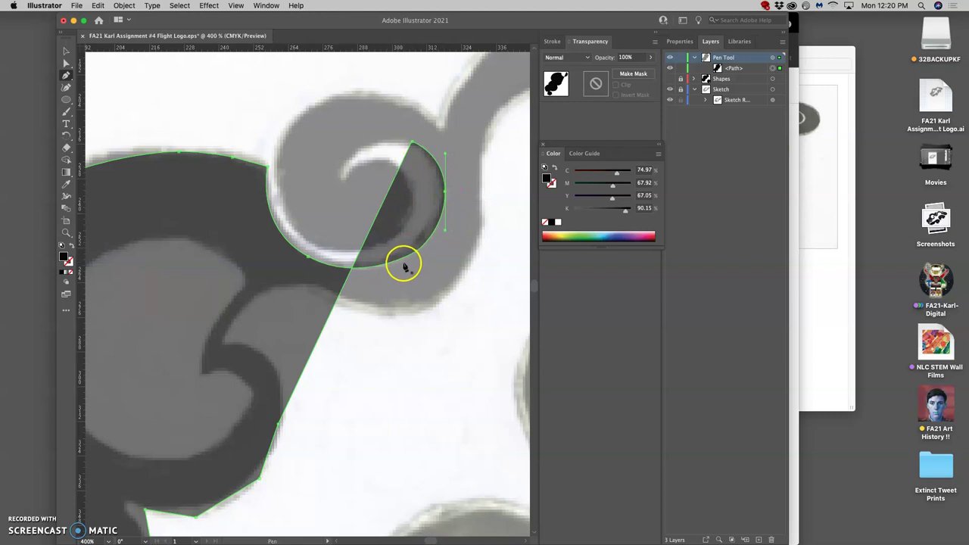
left_click(347, 283)
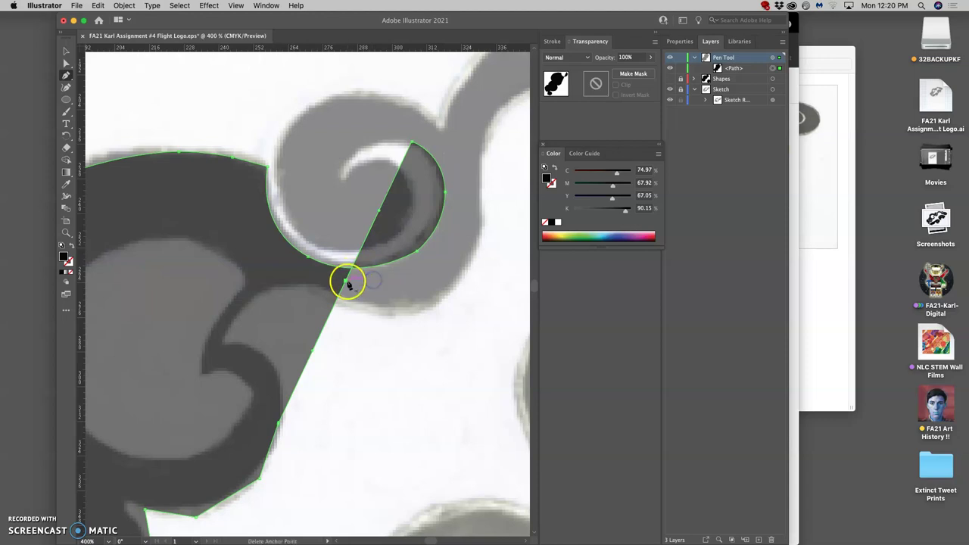
left_click_drag(346, 282, 471, 256)
left_click(468, 187)
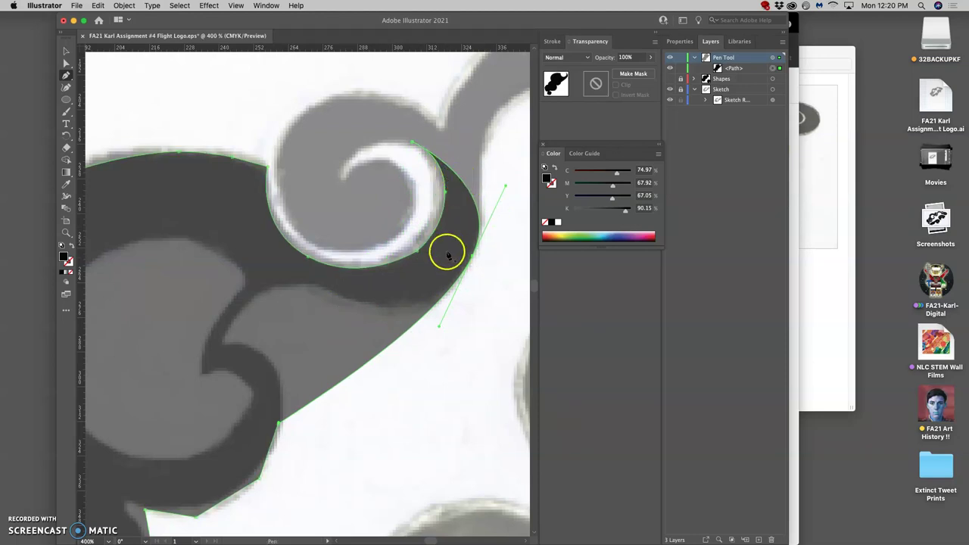
left_click(279, 425)
left_click_drag(284, 408, 283, 409)
key("super+z")
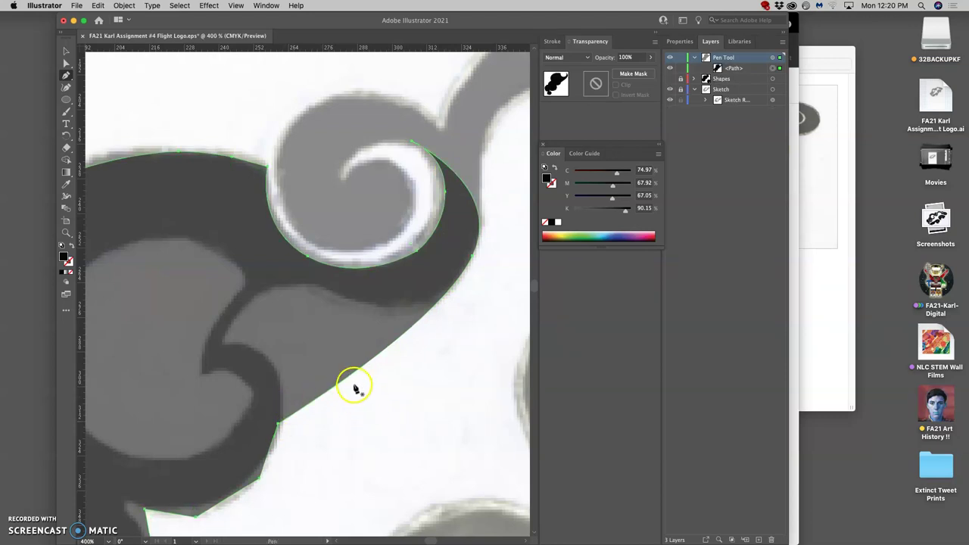
Step: Set the opacity of the Pen Tool layer's artwork to 100%
key("super+minus")
key("super+minus")
key("super+minus")
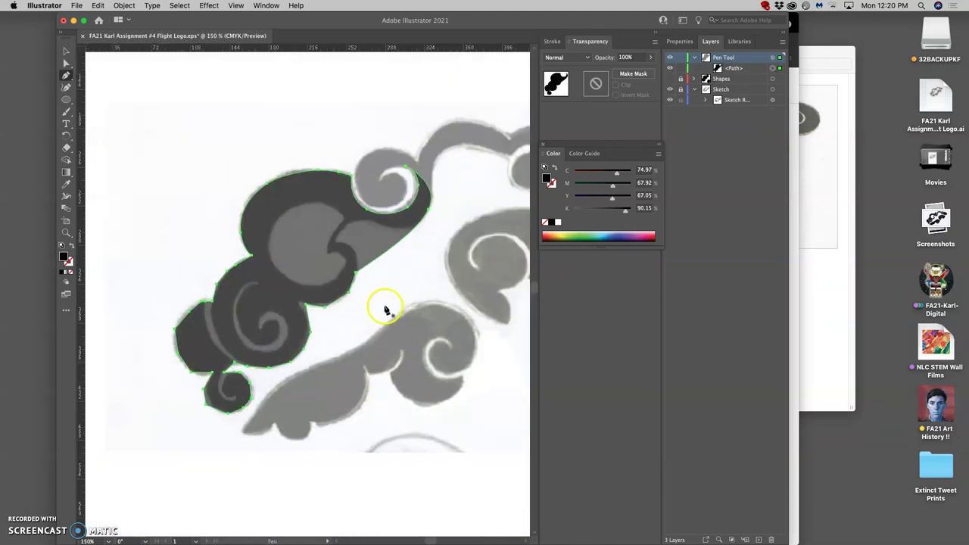
left_click(384, 297, "super")
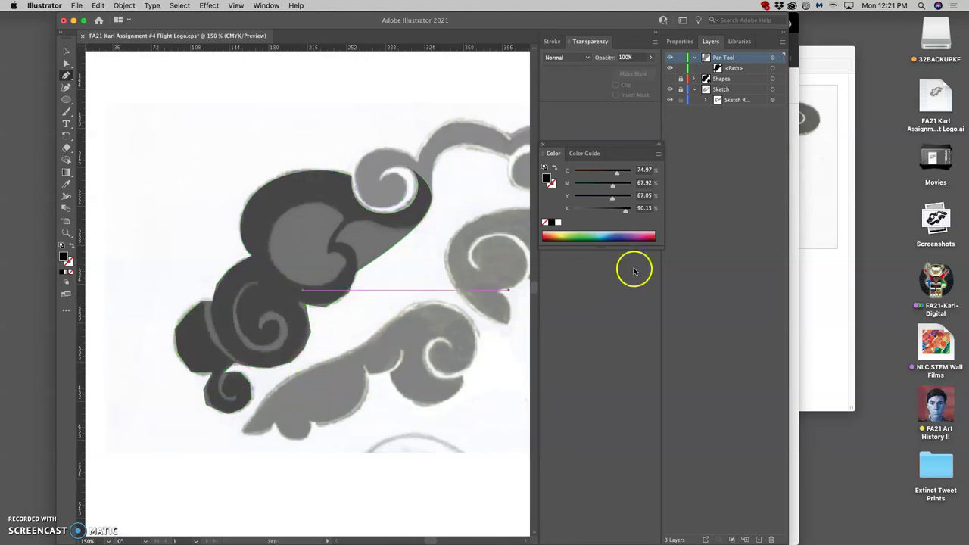
left_click(650, 58)
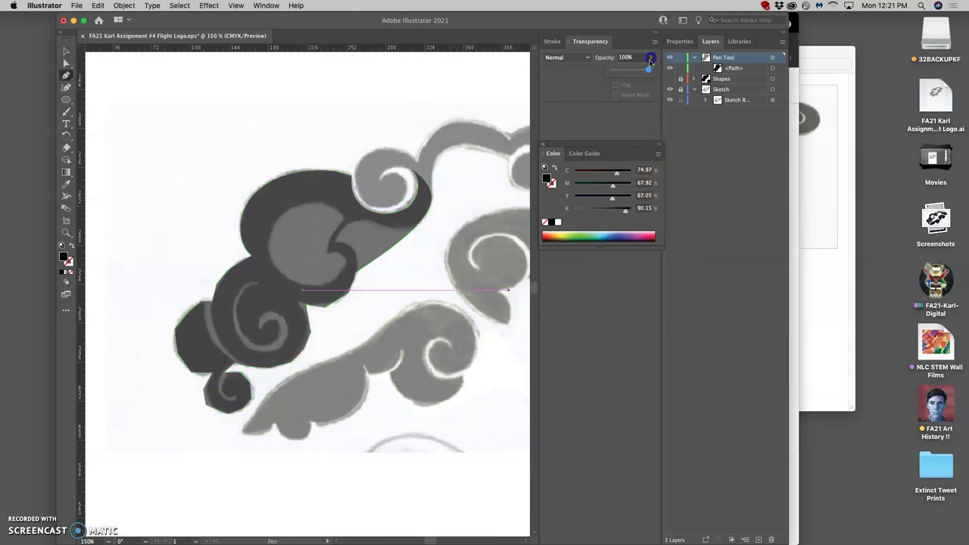
left_click(772, 58)
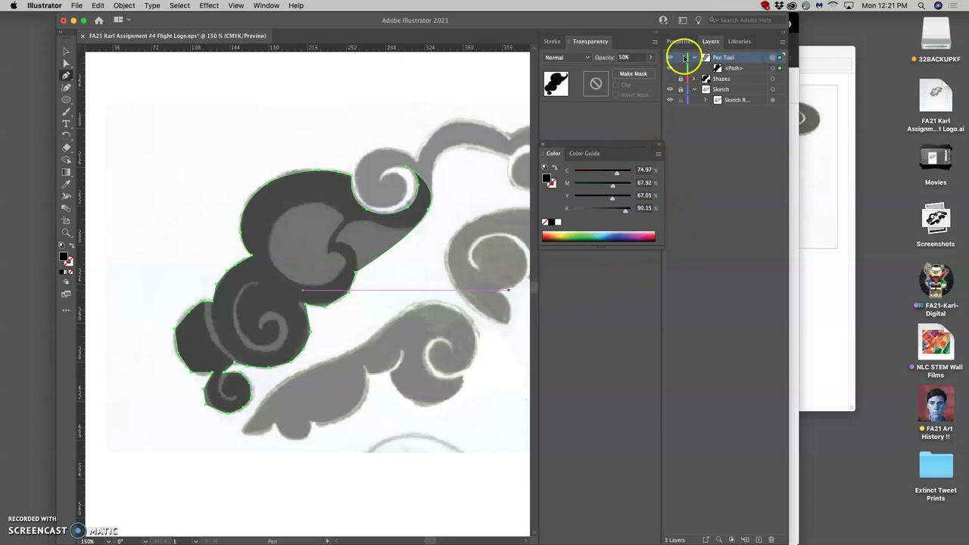
left_click(650, 57)
left_click_drag(632, 71, 667, 71)
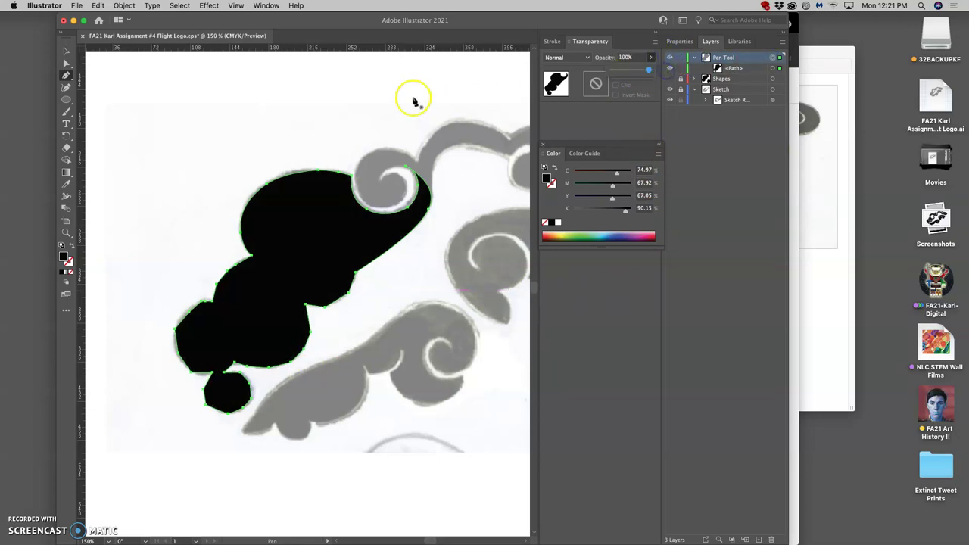
left_click(384, 95)
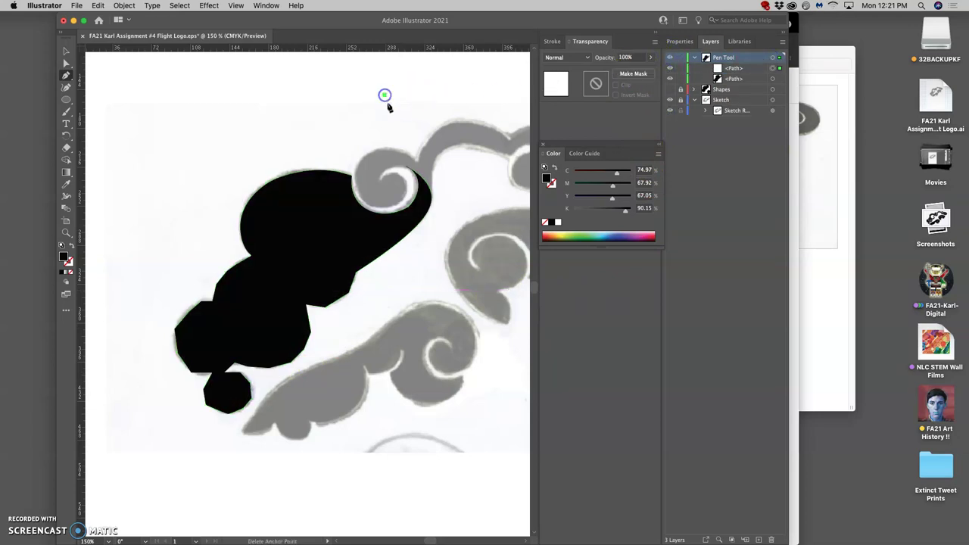
left_click(350, 141)
left_click(371, 141)
left_click(384, 96)
left_click(384, 95)
left_click(394, 124)
key("Delete")
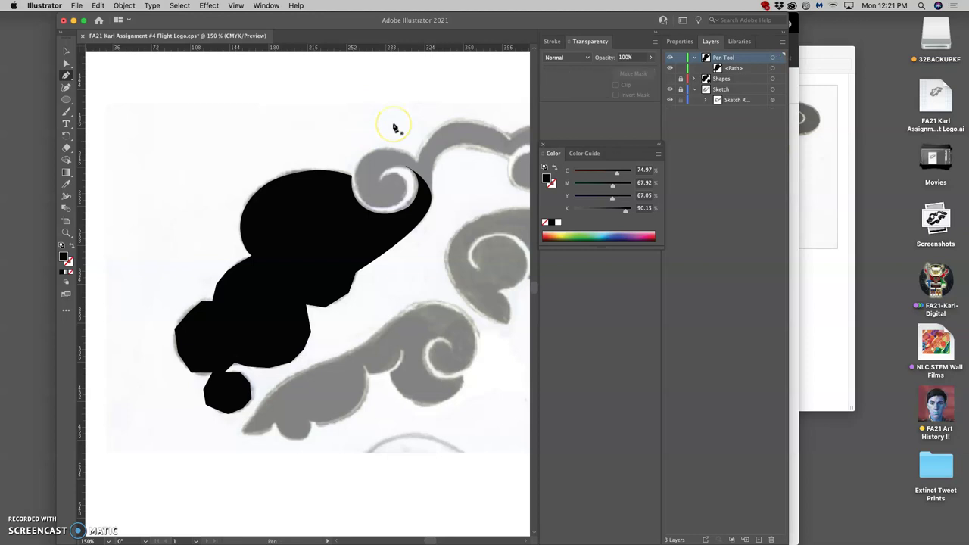
Step: Compare the filled shape's curved upper lobe with its straight-sided lower lobes up close and as a whole
key("super+equal")
key("super+equal")
key("super+equal")
scroll(326, 200, "up", 5)
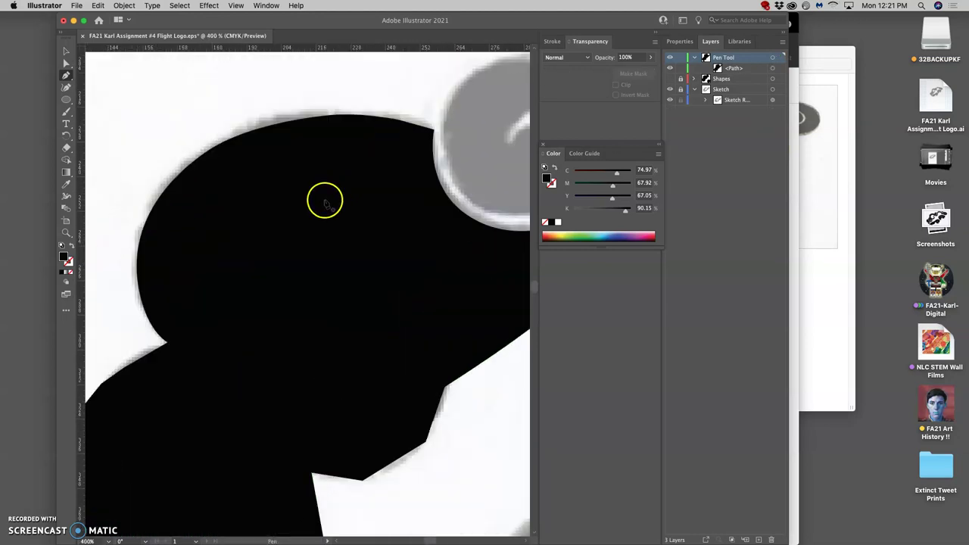
scroll(333, 224, "down", 2)
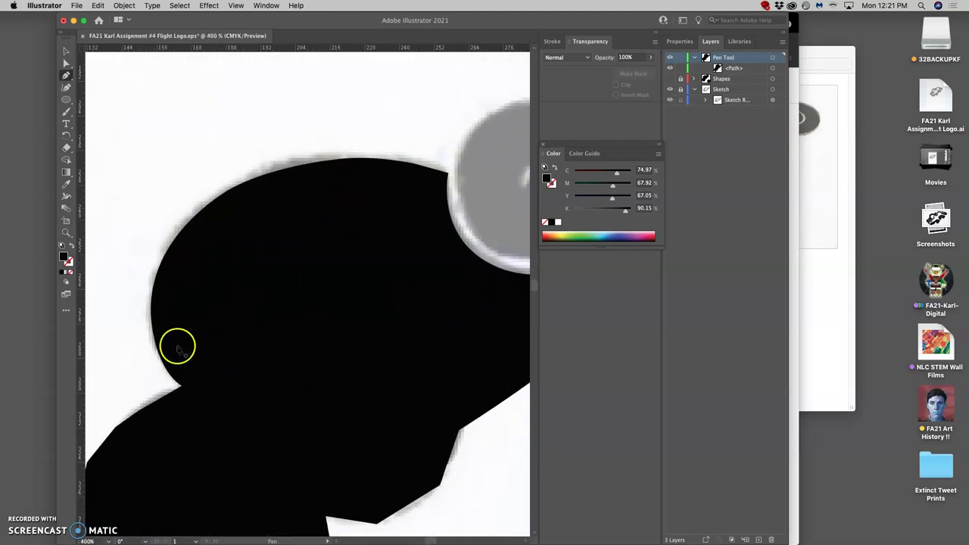
scroll(203, 251, "down", 5)
scroll(201, 244, "left", 3)
scroll(205, 245, "up", 4)
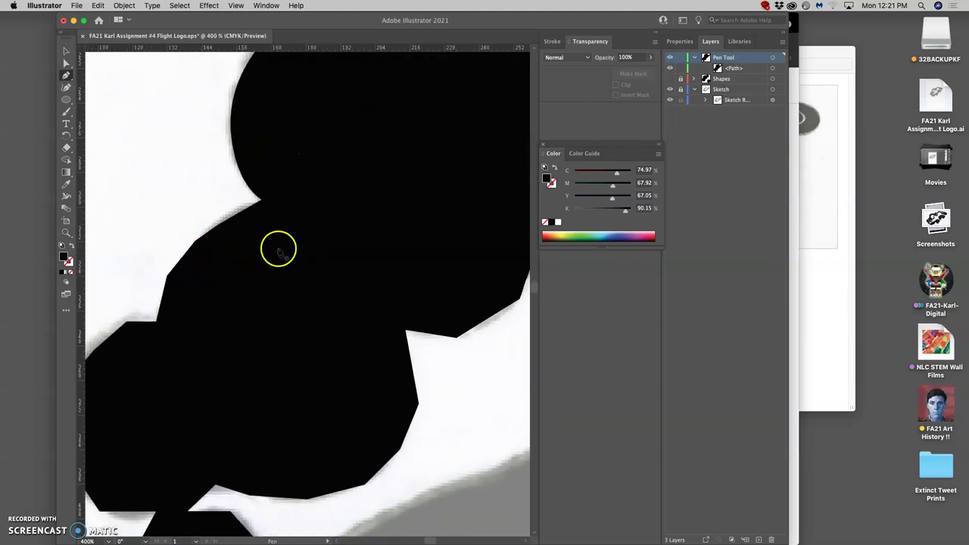
scroll(277, 247, "up", 10)
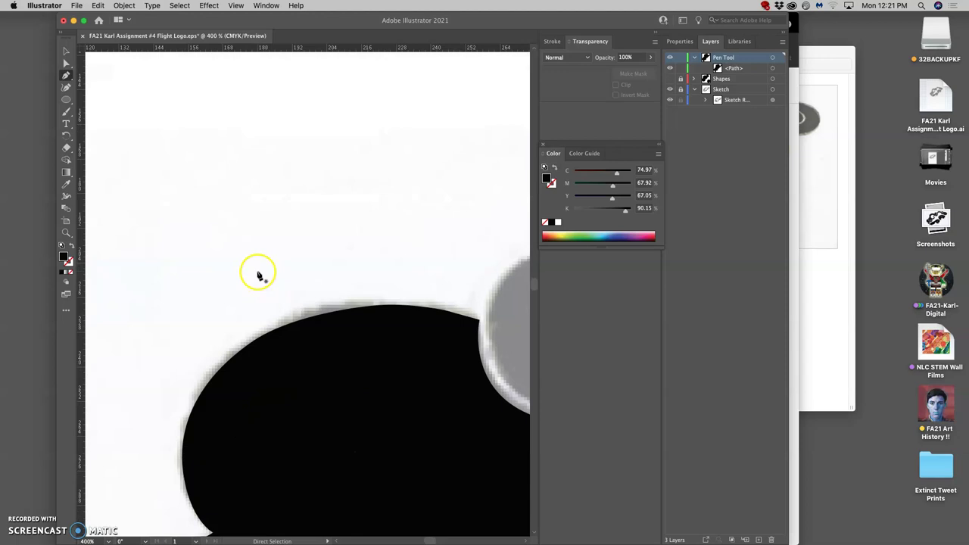
scroll(257, 274, "down", 6)
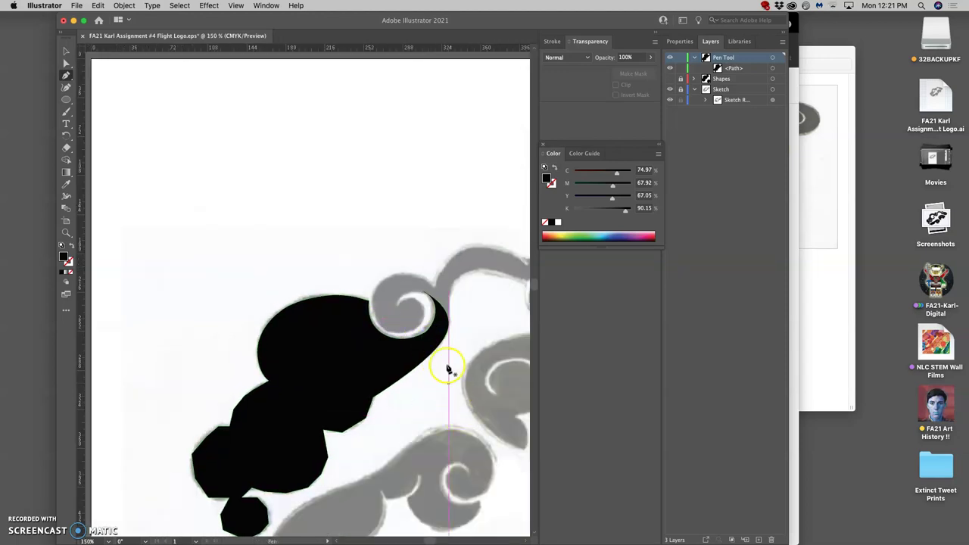
Step: Lock, collapse and hide the Pen Tool layer
left_click(681, 57)
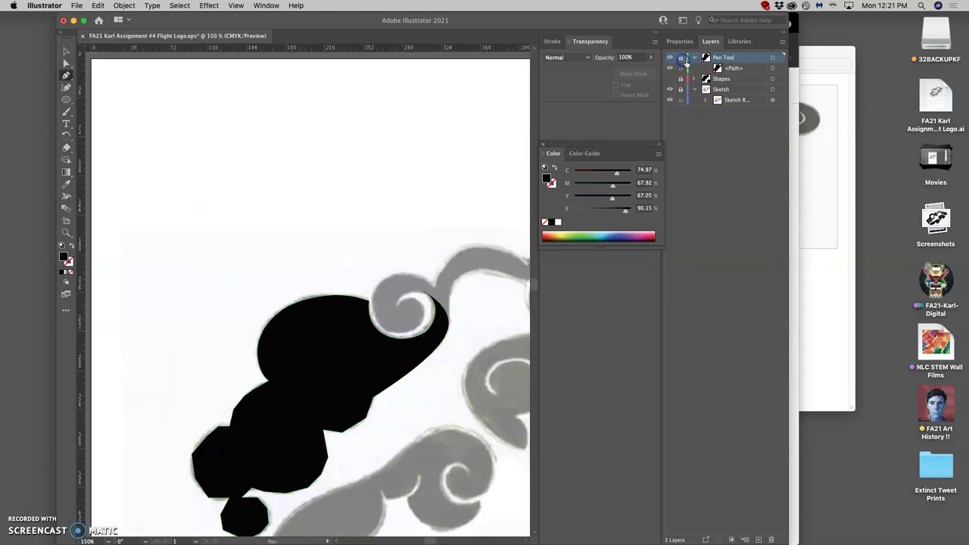
left_click(696, 58)
left_click(708, 110)
left_click(672, 62)
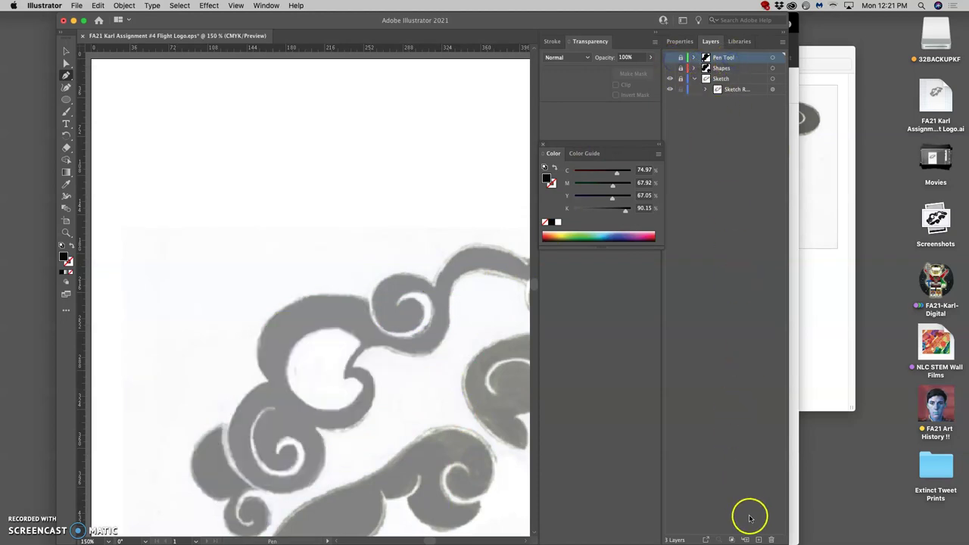
Step: Add a new layer named Pencil Tool at the top of the layer stack
left_click(758, 539)
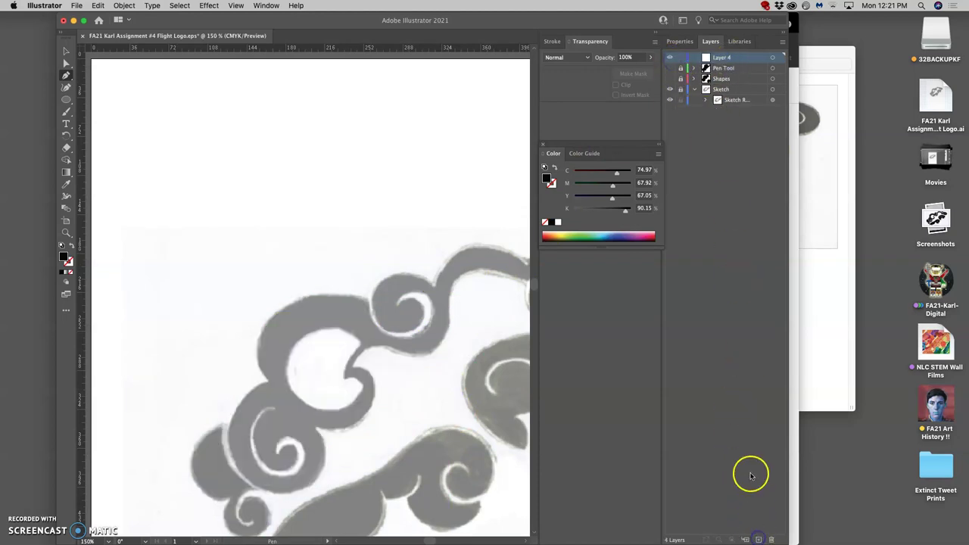
double_click(723, 58)
double_click(721, 59)
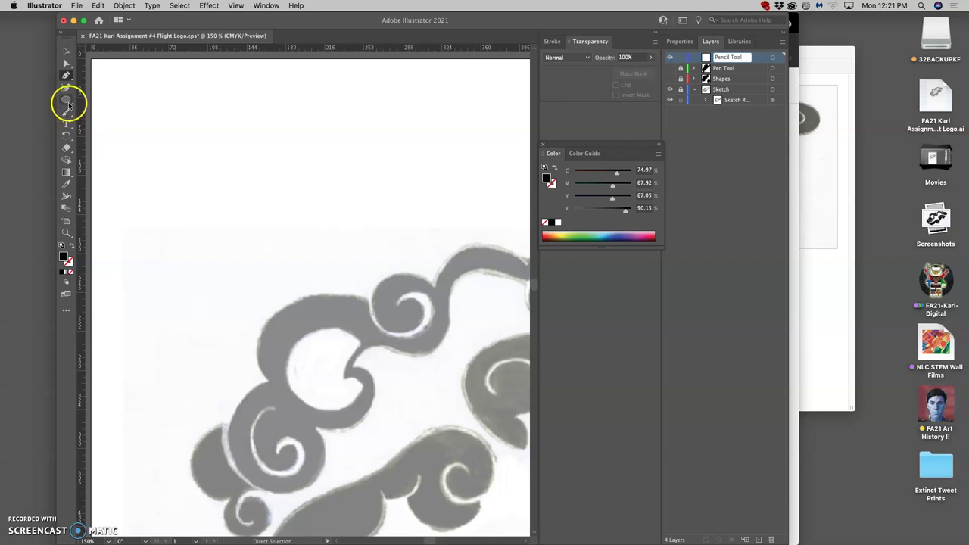
Step: Trace a closed freehand outline around the upper cloud lobe and its spiral with the Pencil tool
left_click(67, 109)
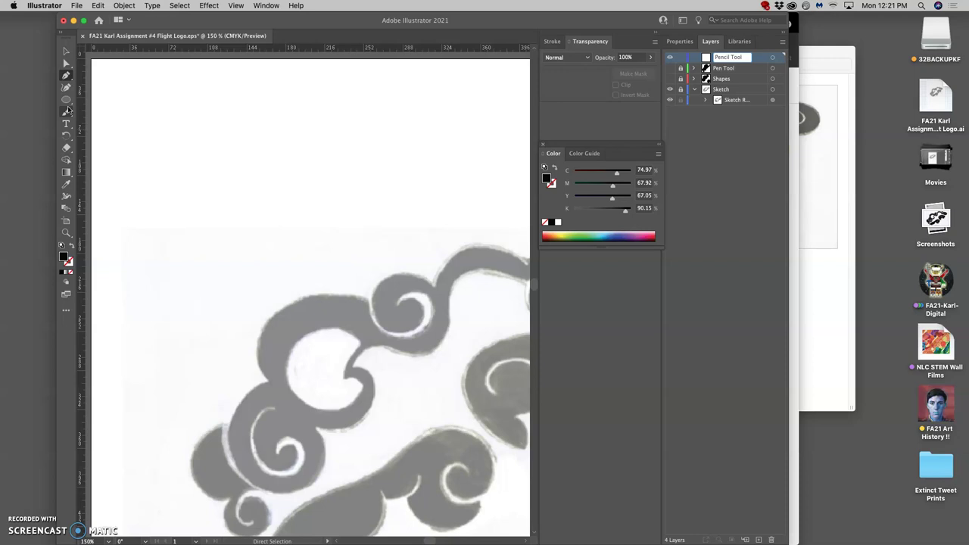
double_click(67, 111)
left_click(488, 357)
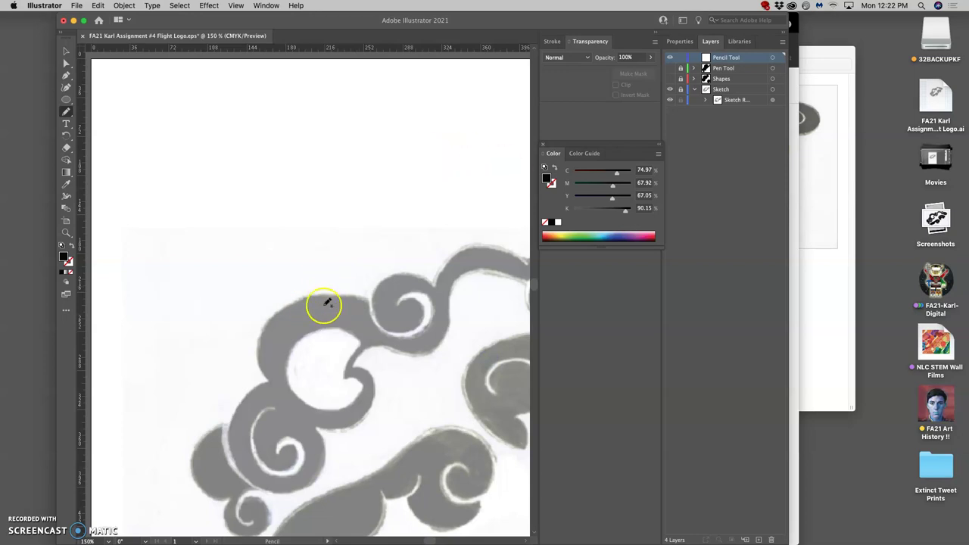
mouse_move(301, 340)
left_mouse_down()
mouse_move(255, 401)
mouse_move(239, 388)
mouse_move(251, 351)
mouse_move(326, 346)
mouse_move(283, 246)
mouse_move(290, 210)
left_mouse_up()
key("space")
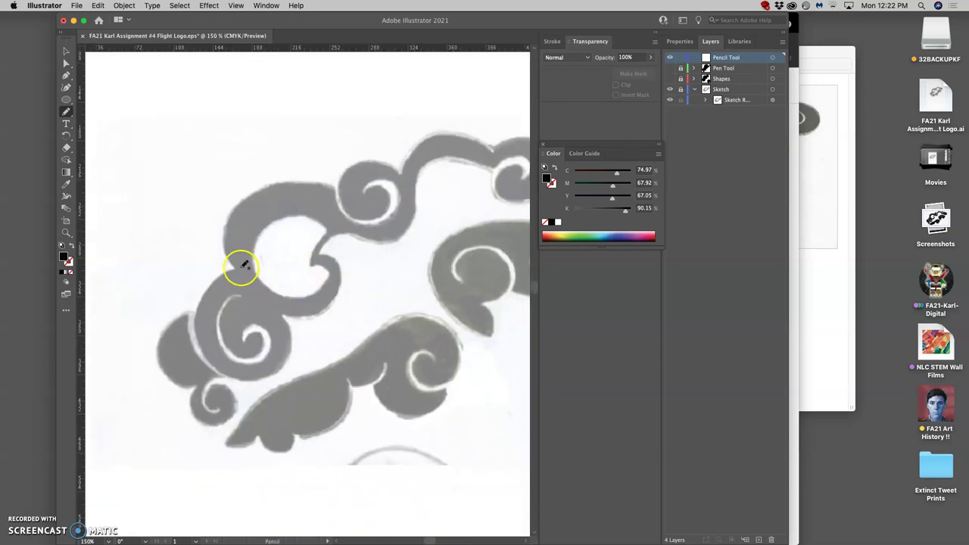
mouse_move(238, 265)
left_mouse_down()
mouse_move(225, 245)
mouse_move(236, 204)
mouse_move(275, 181)
mouse_move(320, 181)
left_mouse_up()
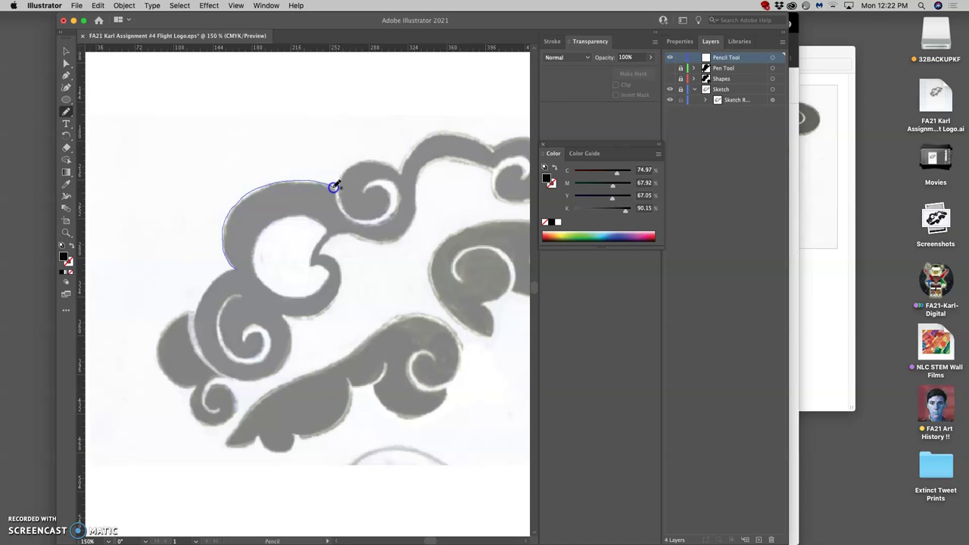
left_click_drag(364, 225, 386, 223)
mouse_move(371, 216)
left_mouse_down()
mouse_move(353, 215)
mouse_move(341, 198)
mouse_move(346, 173)
mouse_move(372, 160)
mouse_move(396, 165)
mouse_move(416, 212)
mouse_move(402, 237)
mouse_move(379, 243)
mouse_move(296, 219)
mouse_move(266, 226)
mouse_move(255, 272)
left_mouse_up()
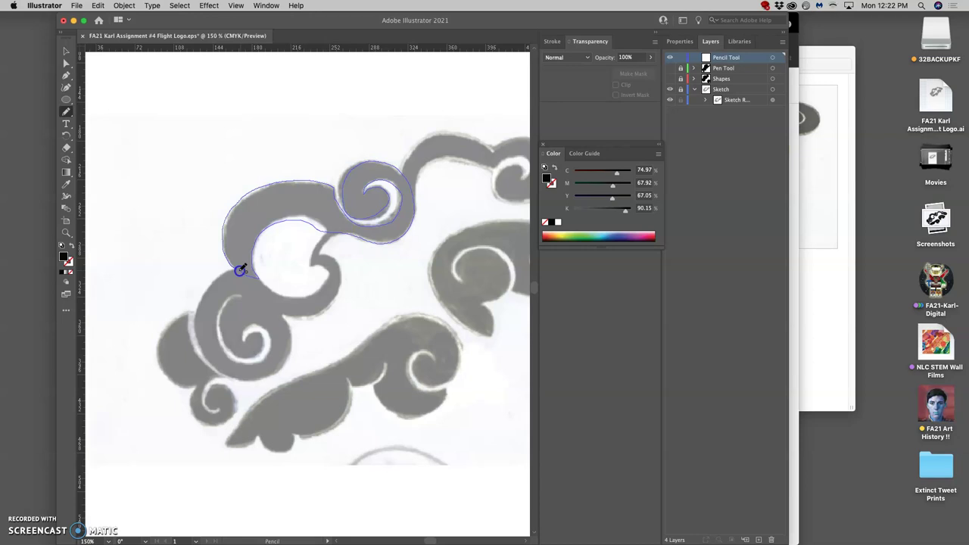
mouse_move(239, 268)
left_mouse_down()
mouse_move(275, 267)
mouse_move(274, 249)
mouse_move(267, 292)
left_mouse_up()
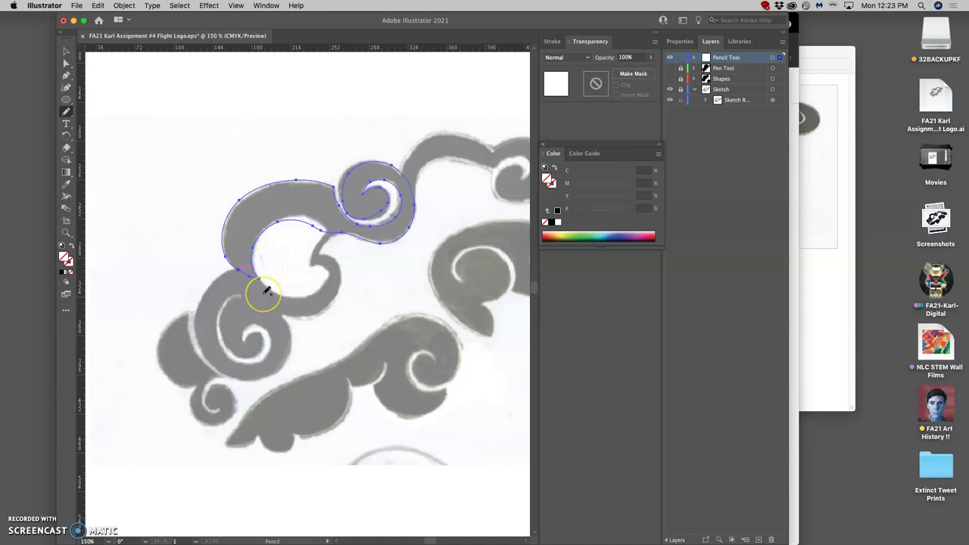
Step: Inspect the pencil outline's anchors and its fit to the sketch, from the lobe's lower-left tip to the spiral
key("super")
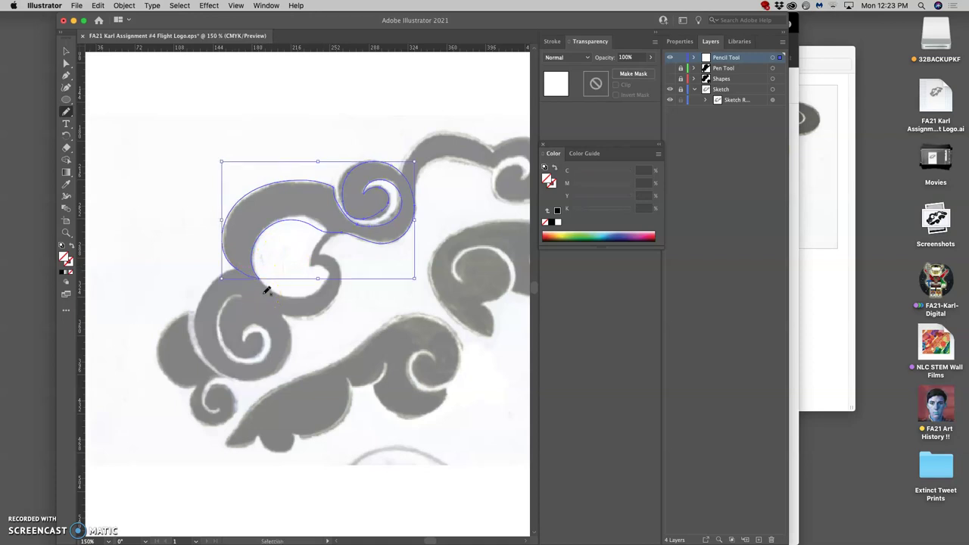
key("super+equal")
key("super+equal")
key("super+equal")
key("super+equal")
key("super+equal")
key("space")
left_click_drag(250, 364, 483, 371)
left_click_drag(268, 309, 424, 212)
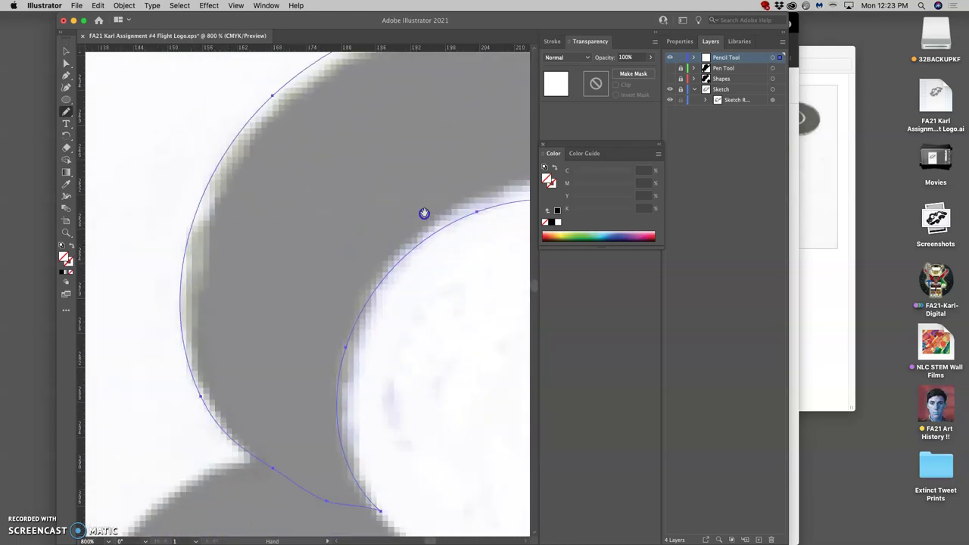
left_click_drag(285, 382, 267, 295)
left_click_drag(413, 255, 233, 282)
left_click_drag(346, 275, 250, 326)
mouse_move(316, 270)
left_mouse_down()
mouse_move(271, 340)
mouse_move(301, 273)
left_mouse_up()
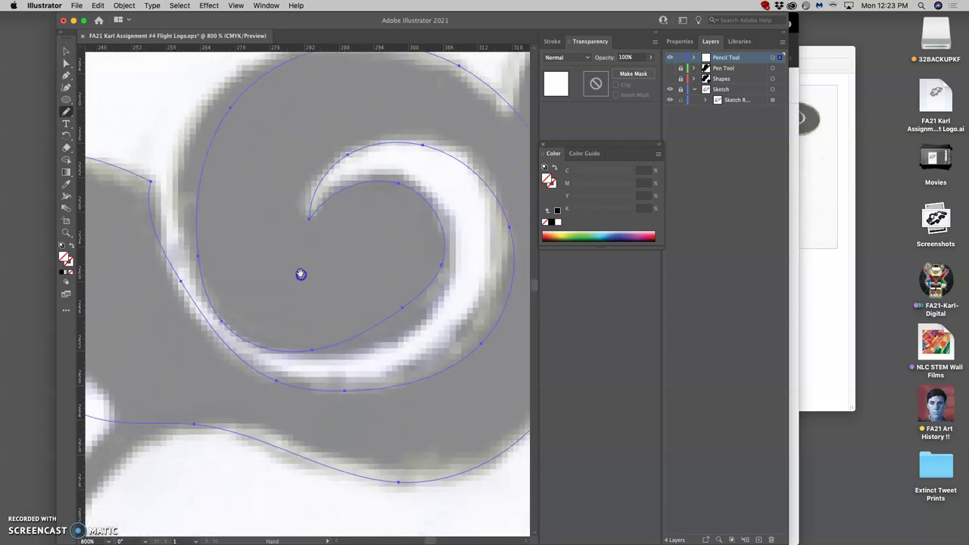
Step: Give the selected pencil outline a black stroke with no fill
key("super+minus")
key("super+minus")
key("super+minus")
left_click(279, 345)
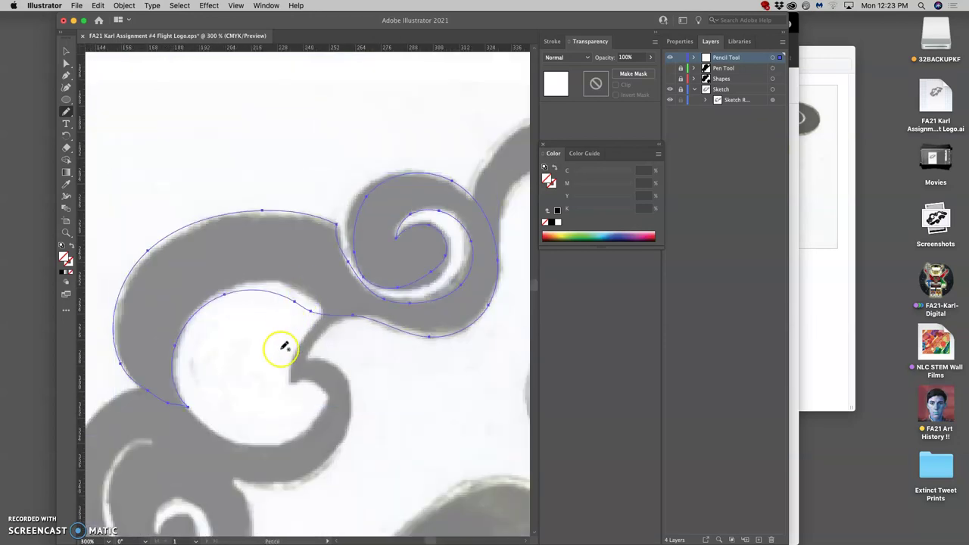
left_click(274, 337, "super")
left_click(63, 276)
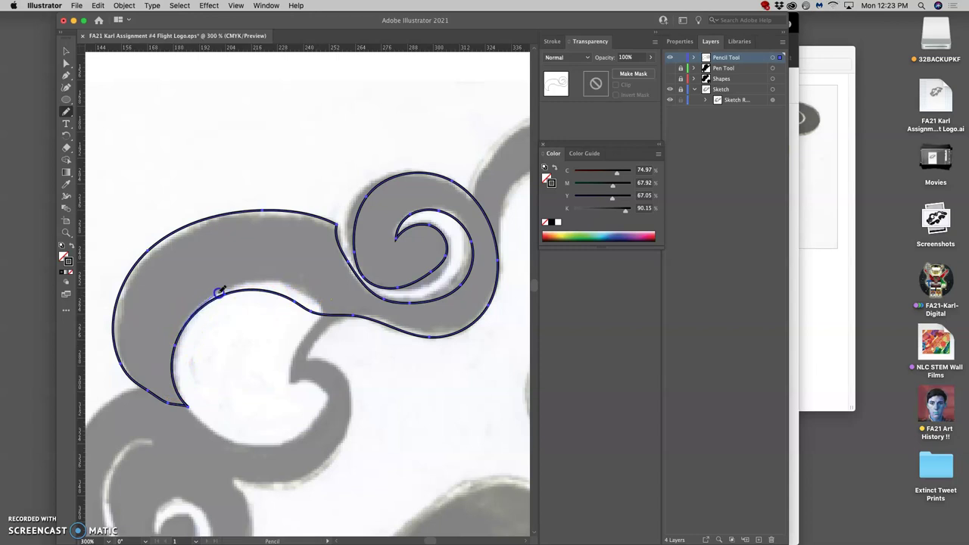
Step: Redraw the outline's inner curve and lower-left edge along the sketch with the Pencil tool, deselect the path and switch to the Selection tool
mouse_move(249, 283)
left_mouse_down()
mouse_move(282, 281)
mouse_move(341, 314)
left_mouse_up()
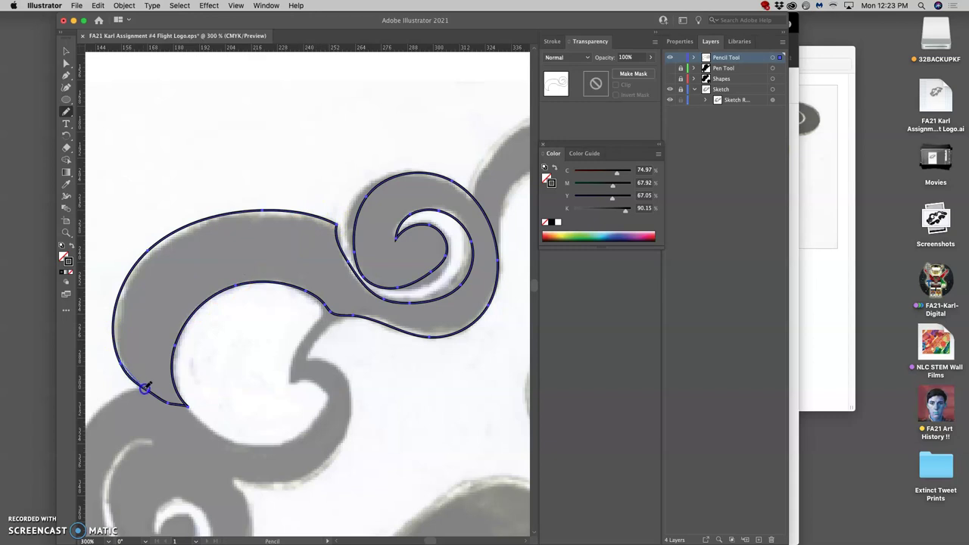
left_click_drag(151, 393, 167, 402)
key("super")
left_click(66, 51)
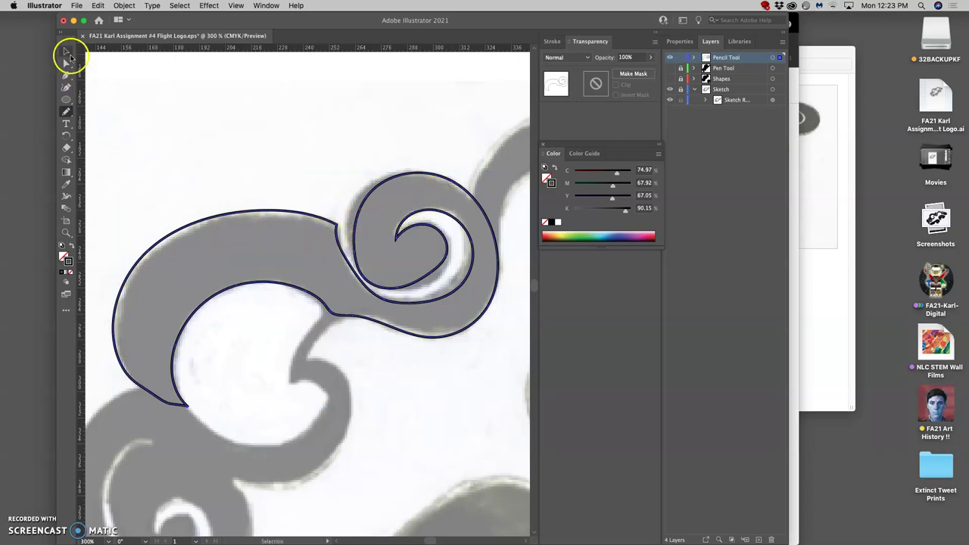
left_click(241, 207)
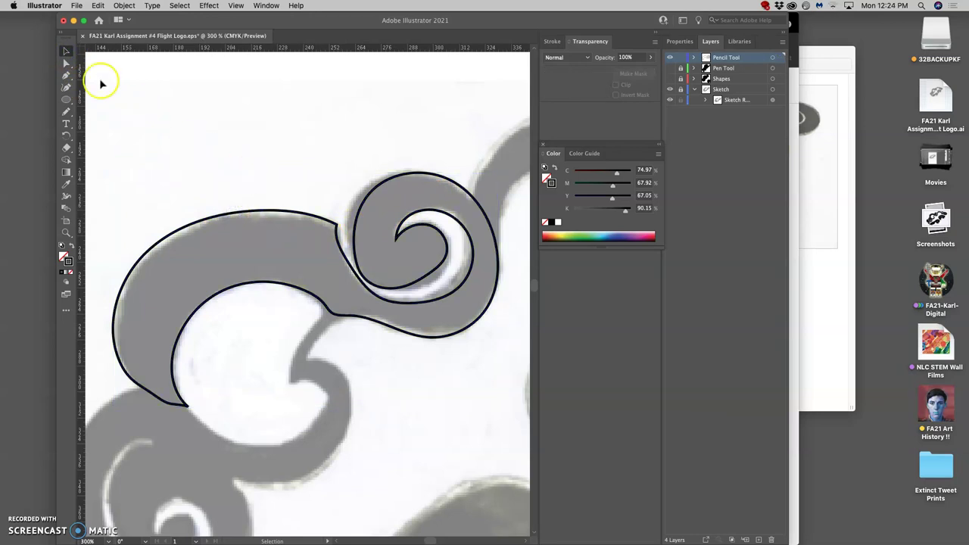
left_click(67, 52)
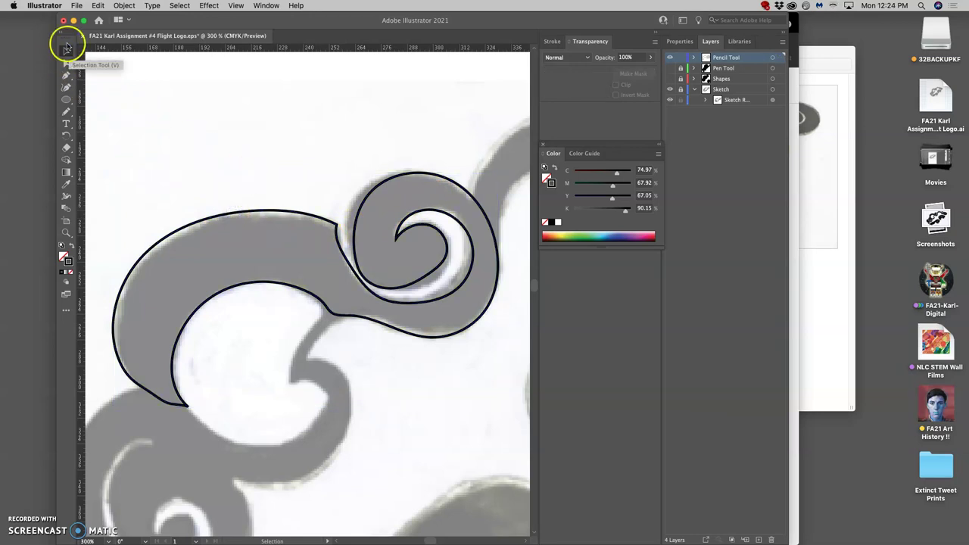
Step: Select the pencil outline and nudge it one increment down and one to the right
left_click(247, 215)
left_click(247, 214)
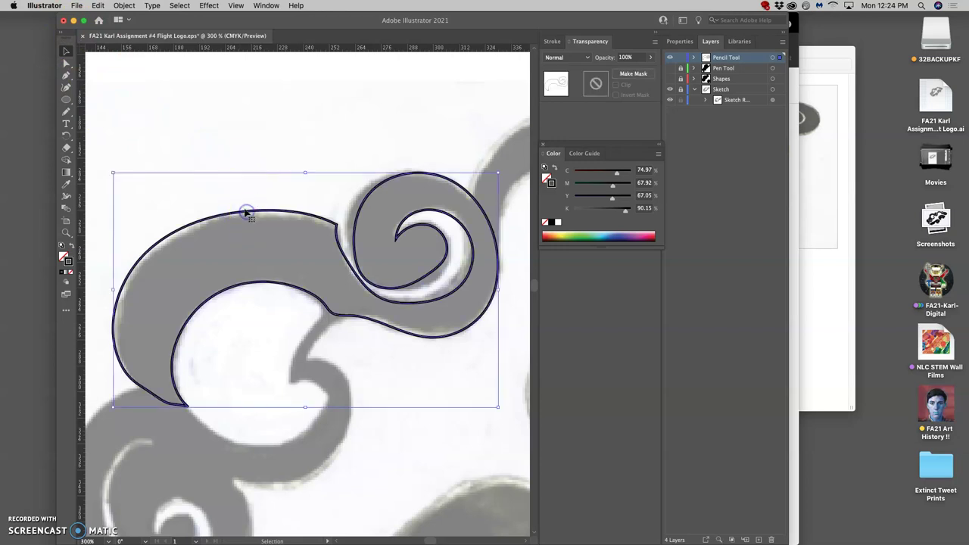
key("Down")
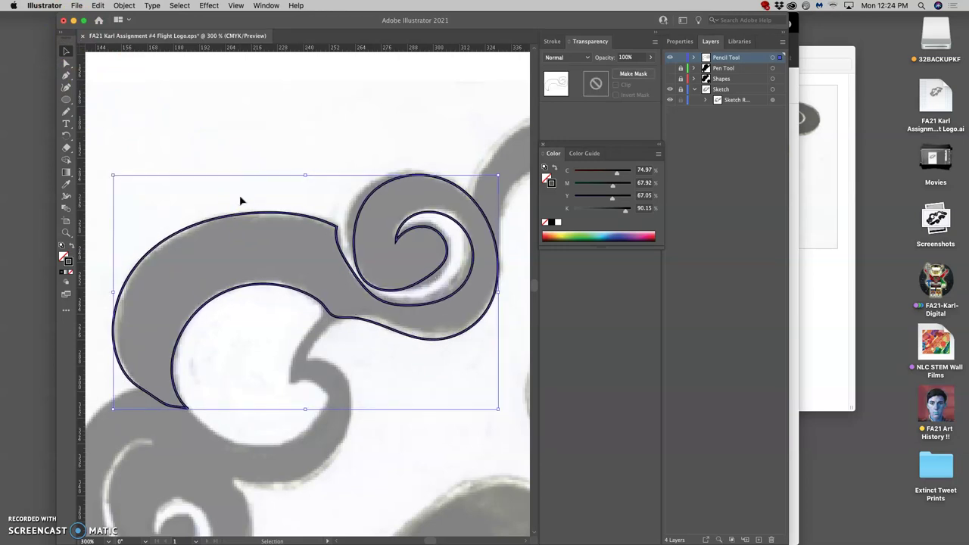
key("Right")
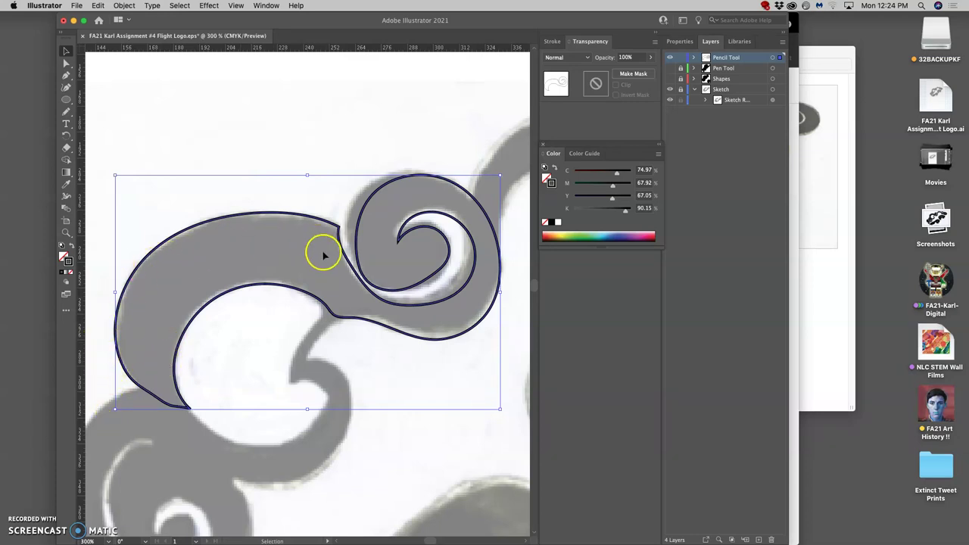
Step: Redraw the edges and inner tip of the spiral's white crescent along the sketch with the Pencil tool
left_click(66, 112)
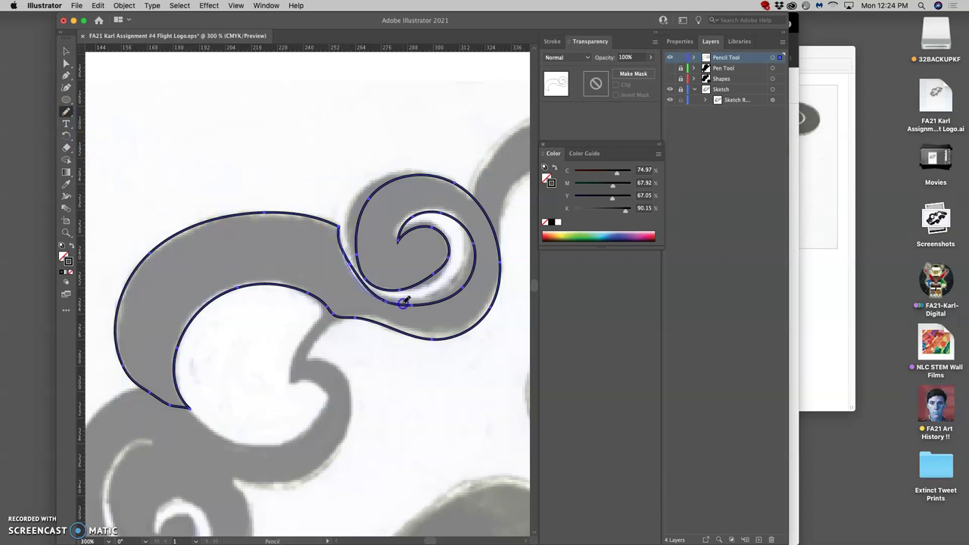
left_click_drag(356, 265, 374, 296)
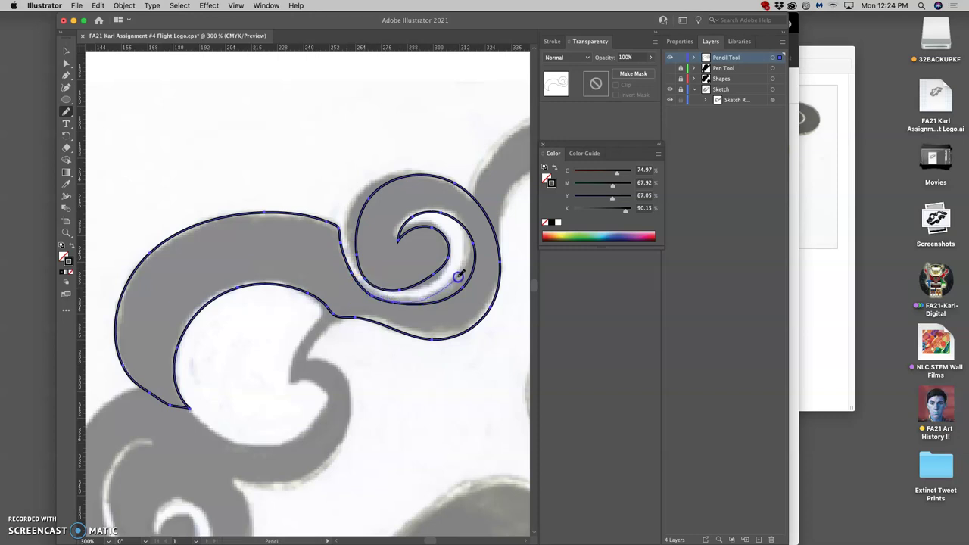
left_click_drag(470, 235, 467, 231)
left_click(411, 297)
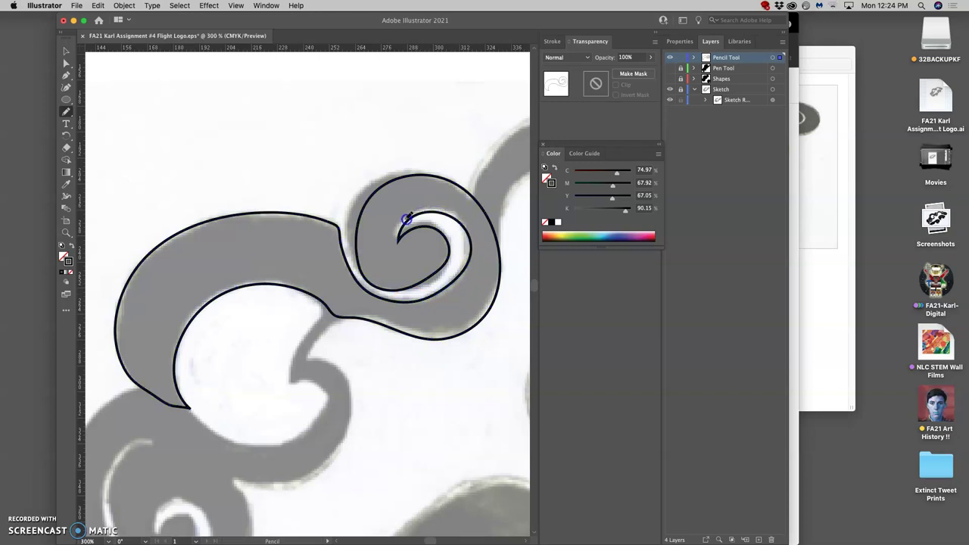
mouse_move(440, 249)
left_mouse_down()
mouse_move(465, 228)
mouse_move(445, 206)
left_mouse_up()
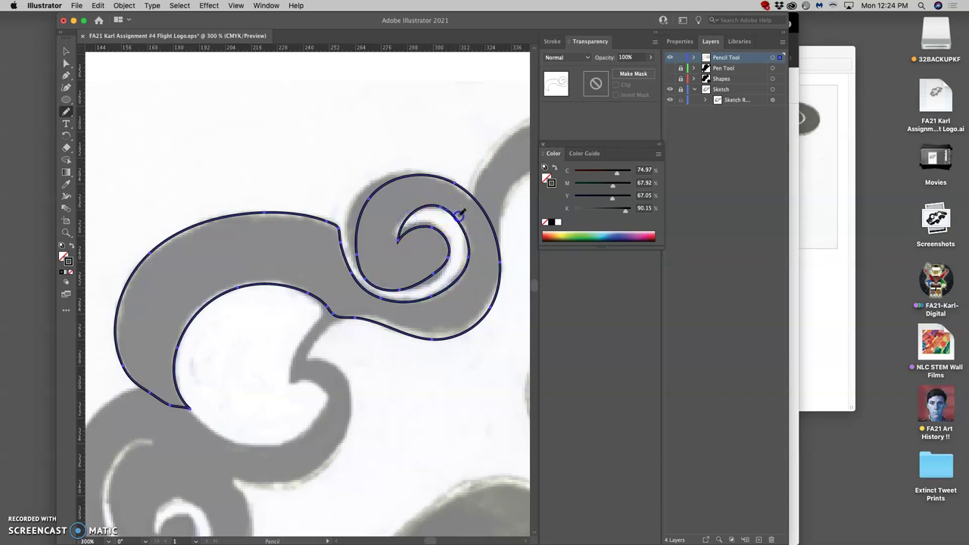
left_click_drag(470, 252, 467, 261)
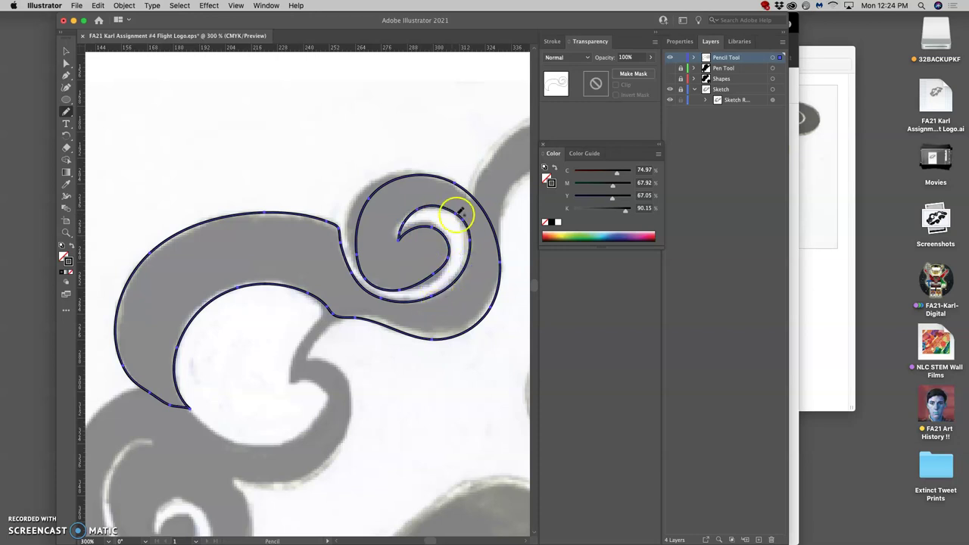
left_click_drag(467, 227, 462, 220)
left_click_drag(452, 238, 444, 253)
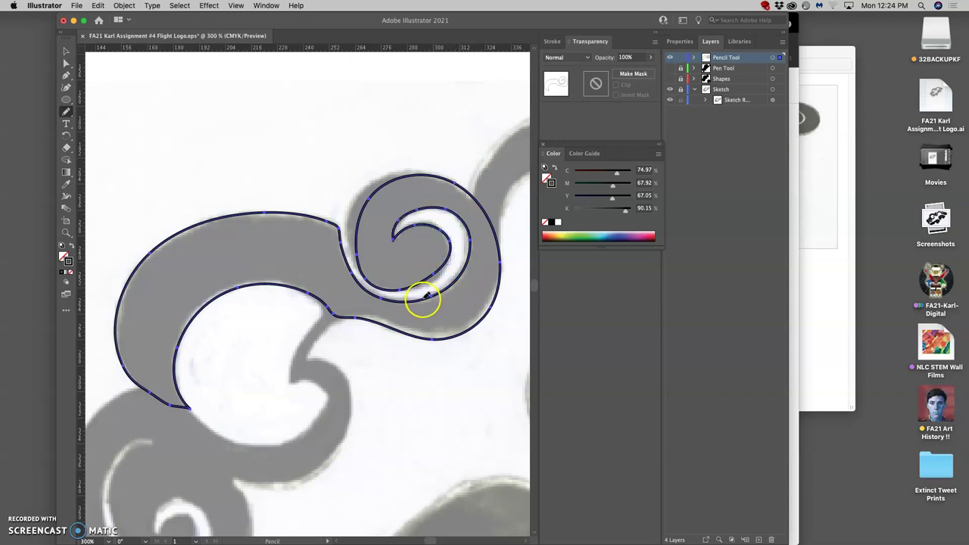
Step: Shift the Pencil tool's Fidelity setting slightly toward Smooth
double_click(66, 111)
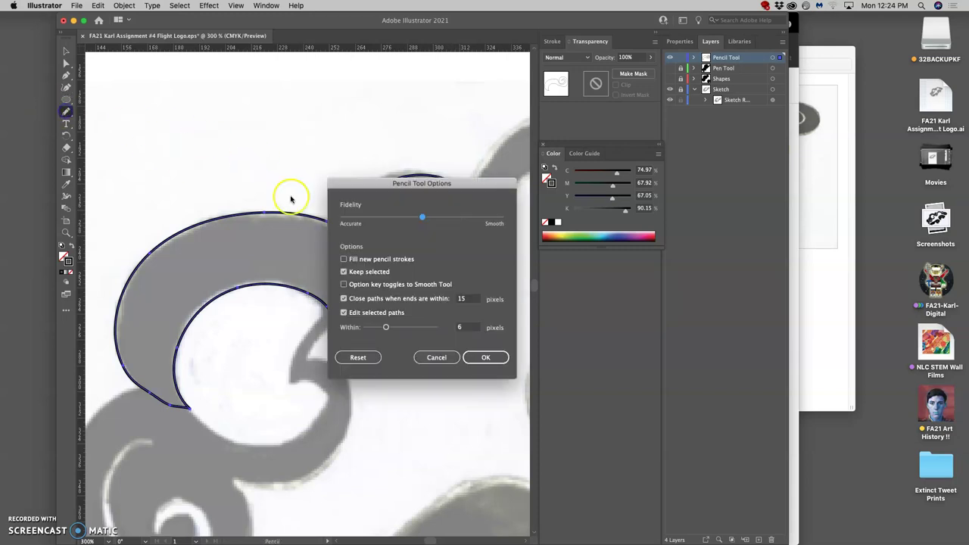
left_click_drag(425, 218, 436, 220)
left_click(486, 357)
Step: Redraw the spiral's inner lower curve and its outer left and top edge along the sketch with the Pencil tool
left_click(422, 225)
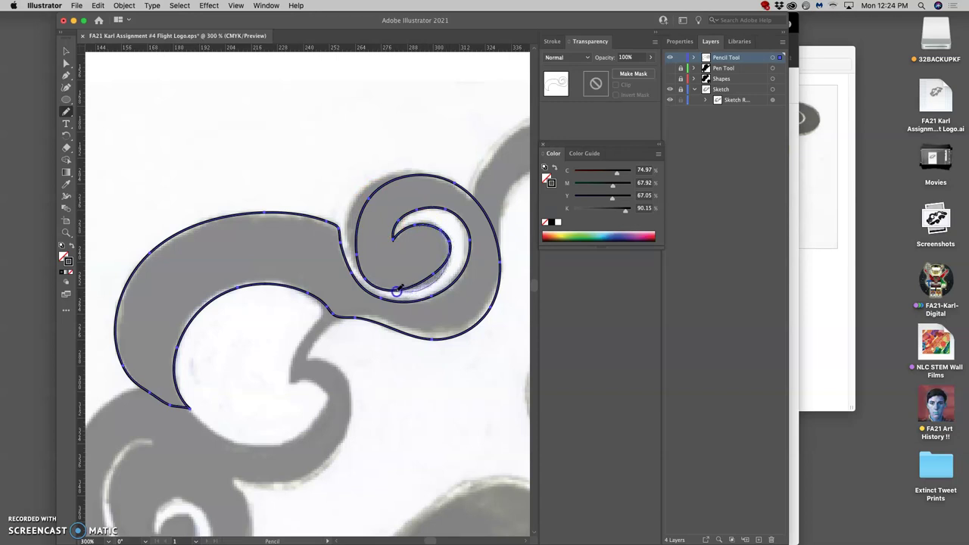
left_click_drag(397, 290, 396, 290)
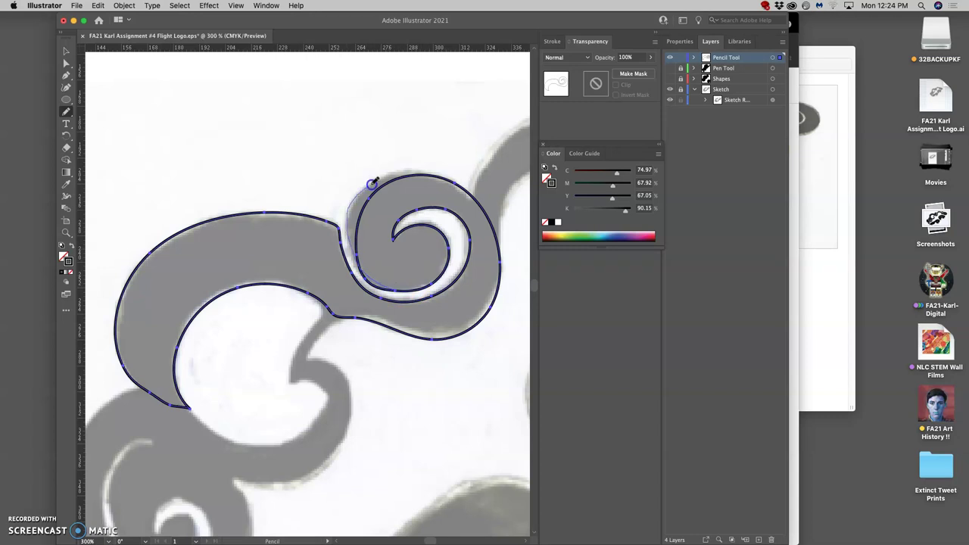
mouse_move(451, 174)
left_mouse_down()
mouse_move(461, 200)
mouse_move(480, 203)
left_mouse_up()
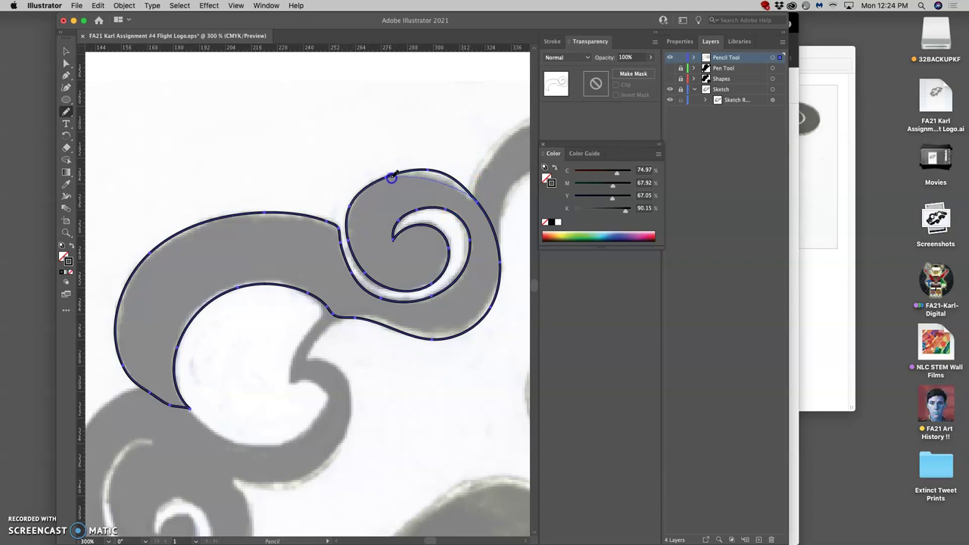
Step: Extend the outline from the spiral's right side around the adjoining upper arm and its end curl
mouse_move(376, 265)
left_mouse_down()
mouse_move(465, 303)
mouse_move(466, 279)
mouse_move(480, 344)
mouse_move(501, 288)
mouse_move(281, 367)
left_mouse_up()
key("space")
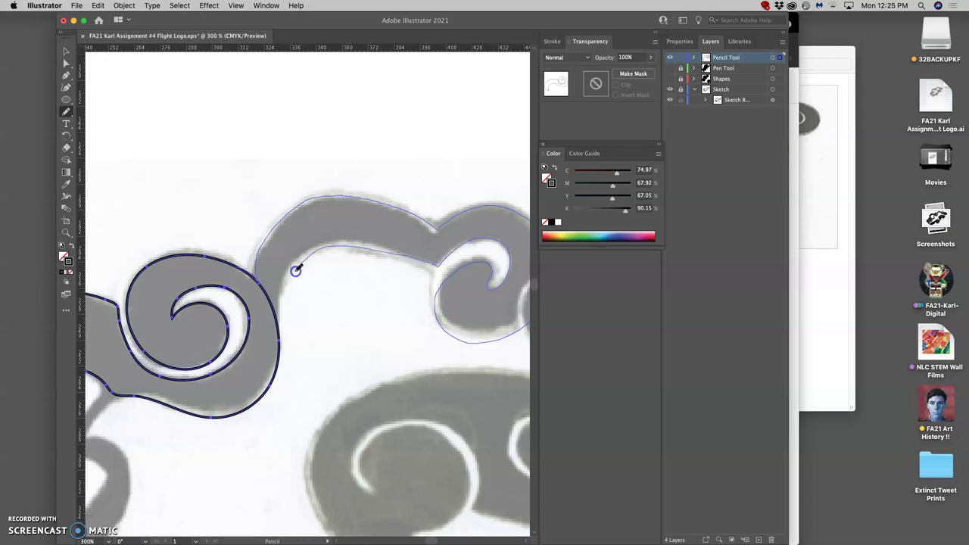
left_click_drag(280, 340, 279, 340)
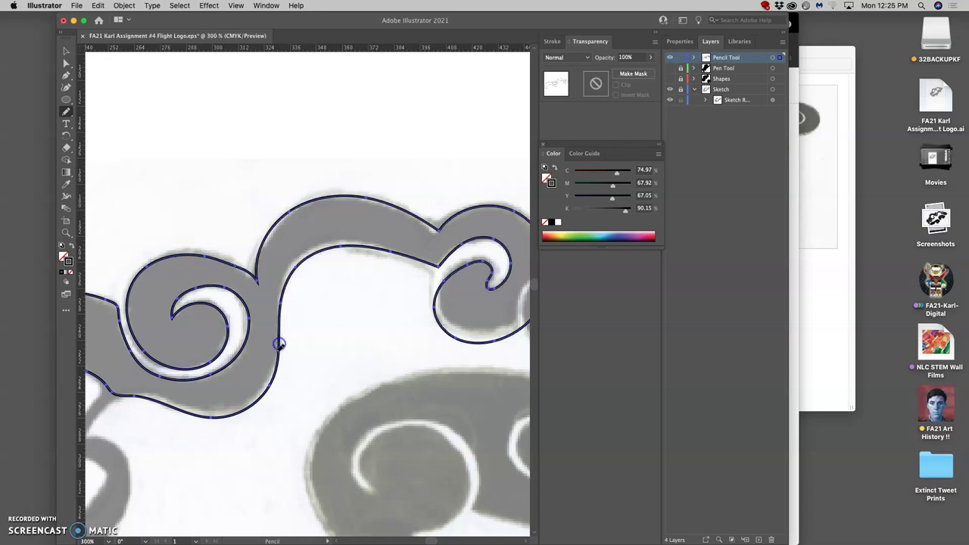
Step: Extend the outline around the small hooked curl below the large lobe, starting and ending on the existing path
left_click_drag(382, 339, 272, 292)
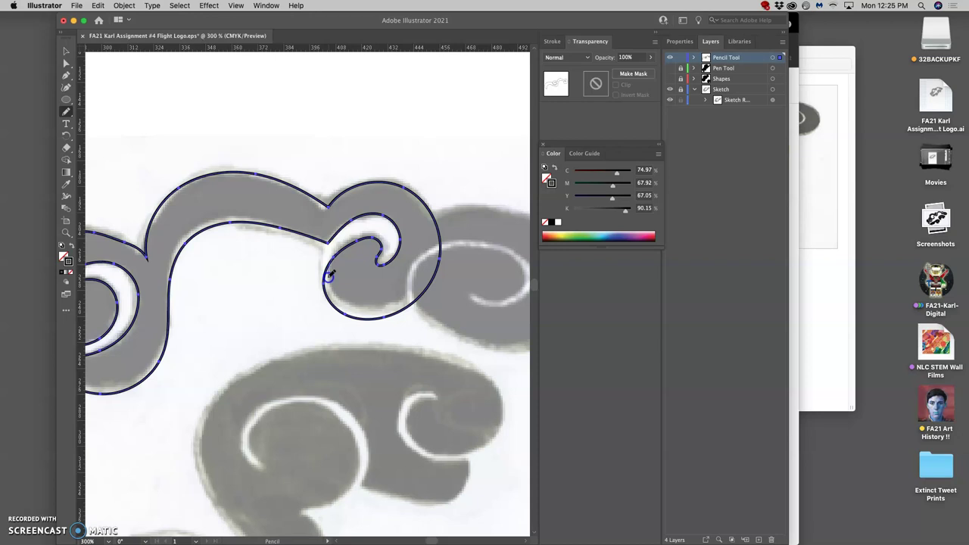
left_click_drag(336, 325, 432, 262)
left_click_drag(312, 305, 463, 263)
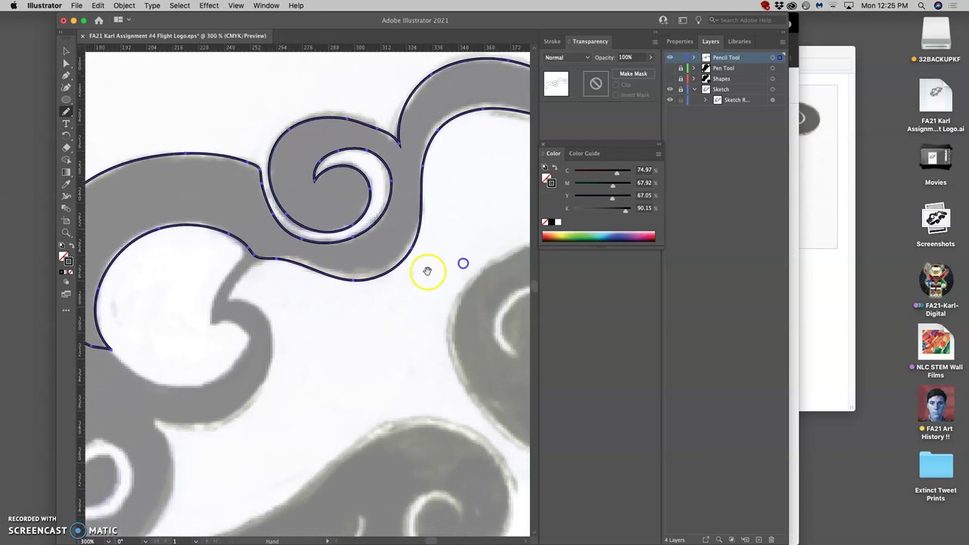
left_click_drag(320, 297, 368, 253)
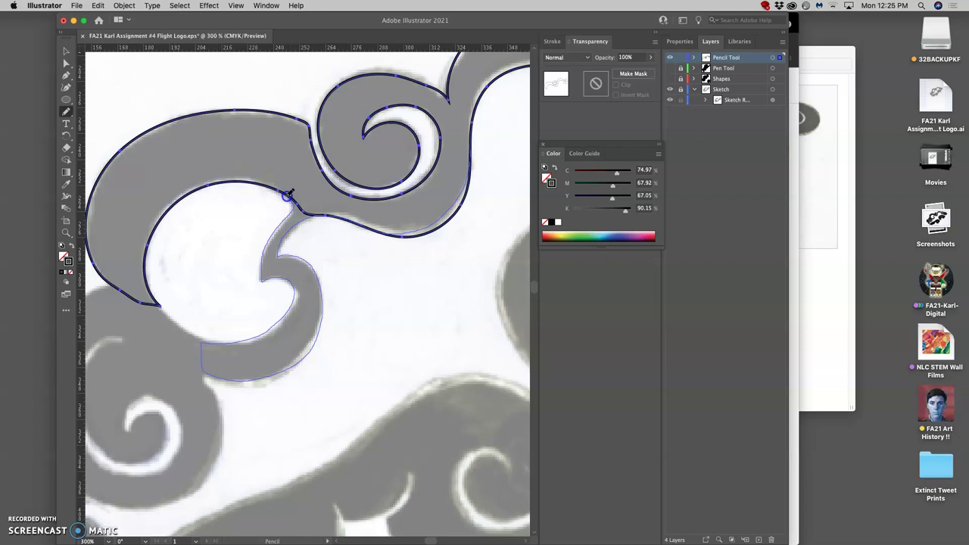
left_click_drag(282, 191, 281, 191)
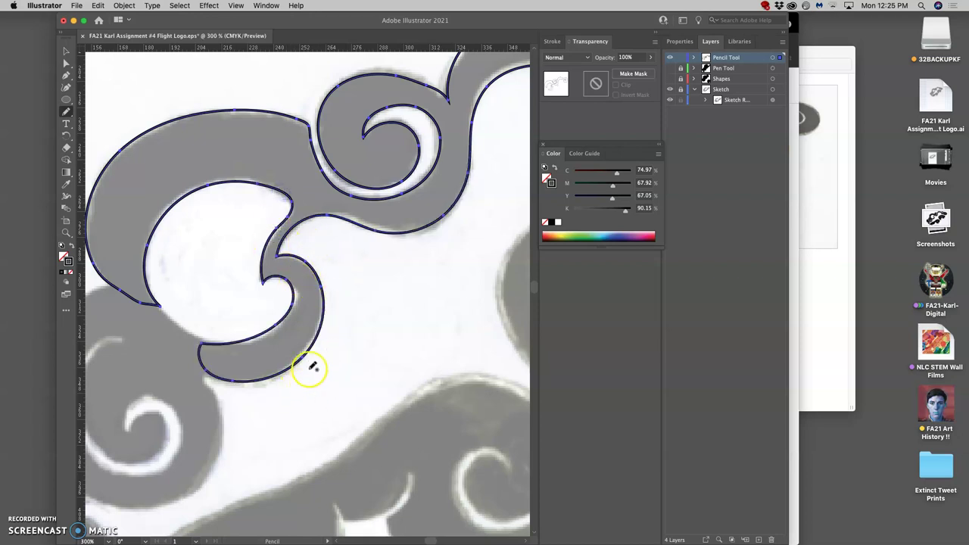
Step: Try to extend the outline around the lower-left cloud lobe with the Pencil tool
left_click_drag(314, 361, 446, 281)
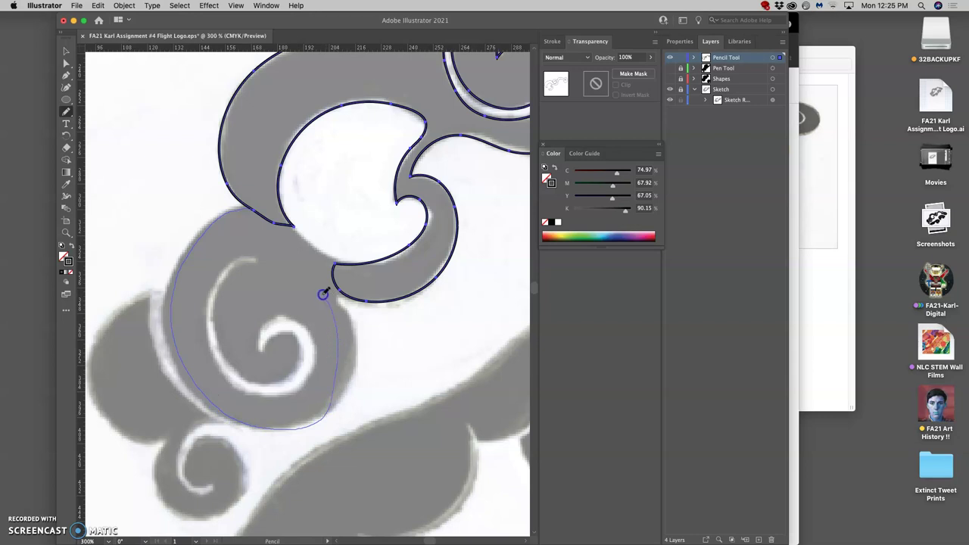
left_click_drag(353, 297, 353, 296)
mouse_move(359, 341)
left_mouse_down()
mouse_move(336, 290)
mouse_move(335, 331)
left_mouse_up()
Step: Check how the new lower-left lobe path joins the outline, and undo that pencil stroke
left_click(66, 50)
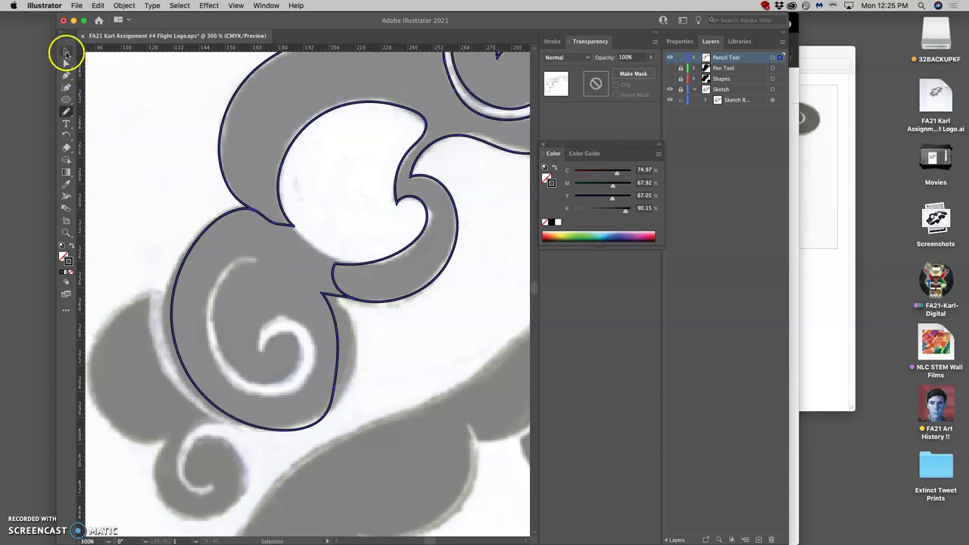
left_click(119, 139)
left_click(66, 63)
left_click_drag(201, 234, 249, 206)
key("v")
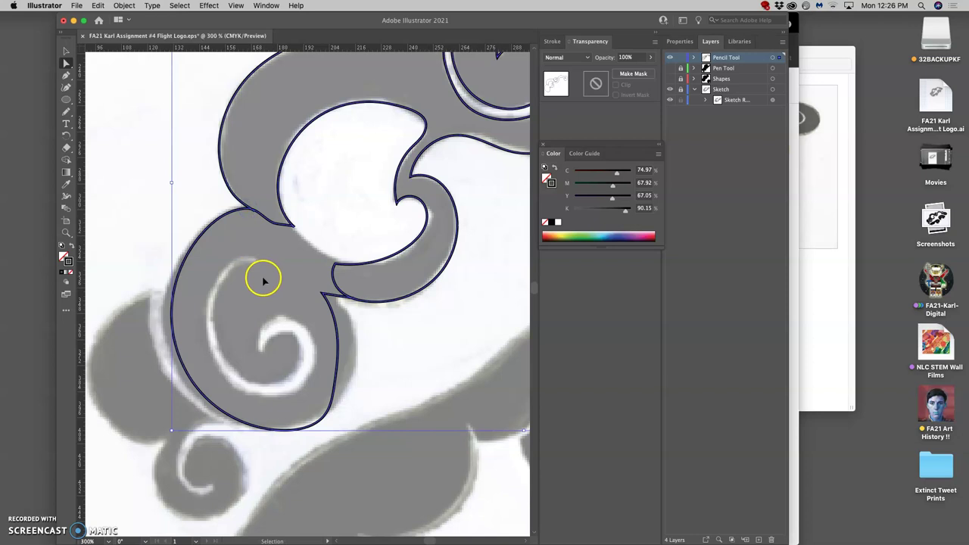
key("super+z")
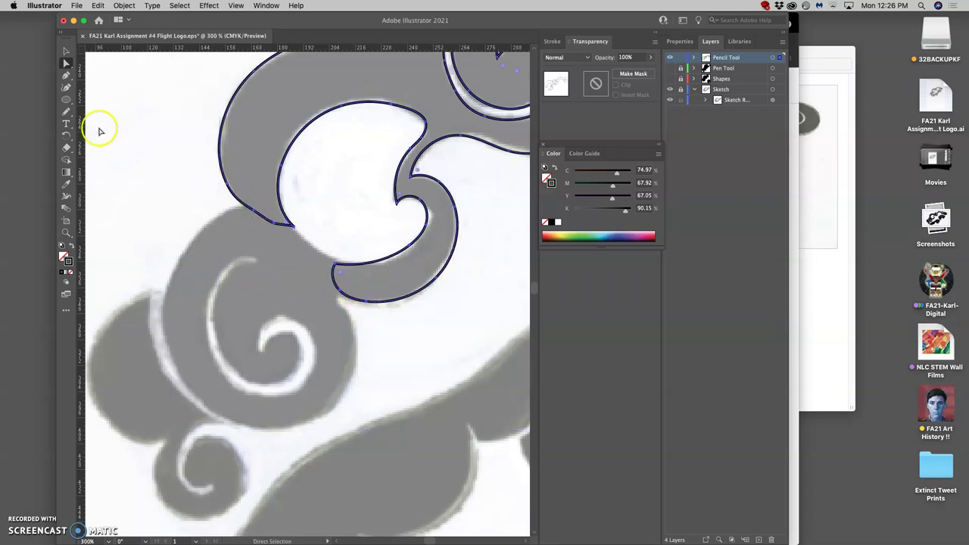
Step: Retrace the lower-left lobe with the Pencil tool, starting and ending on the existing outline so that it merges
left_click(66, 111)
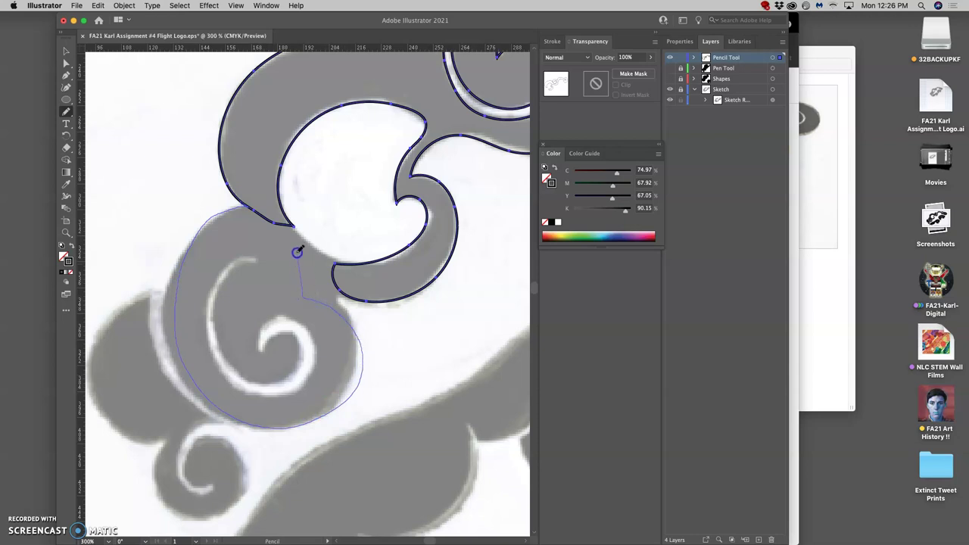
left_click_drag(289, 219, 290, 220)
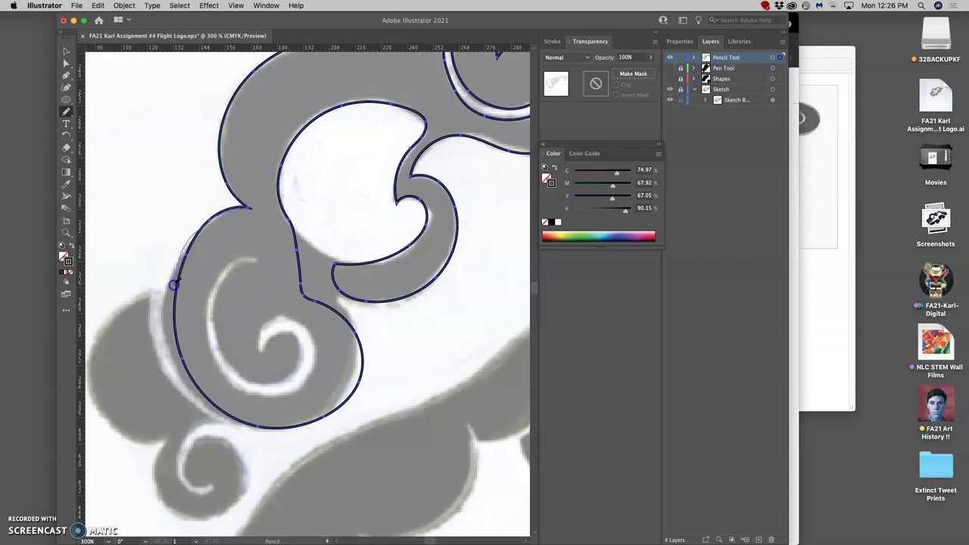
Step: Try to redraw the lower-left lobe's left edge closer to the sketch, and undo the stroke
left_click_drag(183, 340, 190, 358)
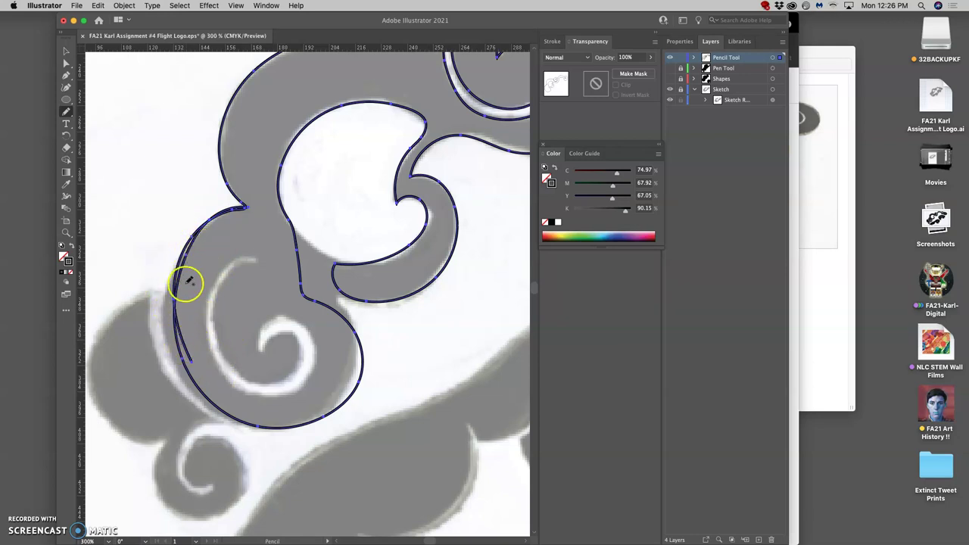
key("super+shift+a")
key("super+a")
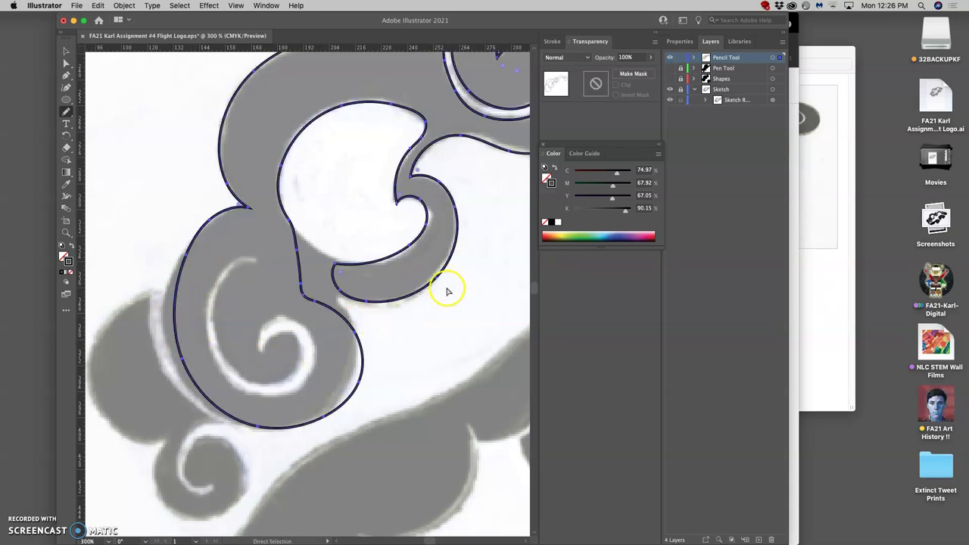
Step: Swap the pencil outline's fill and stroke to give it a black fill with no stroke
key("super+minus")
key("super+minus")
key("space")
left_click_drag(402, 302, 455, 232)
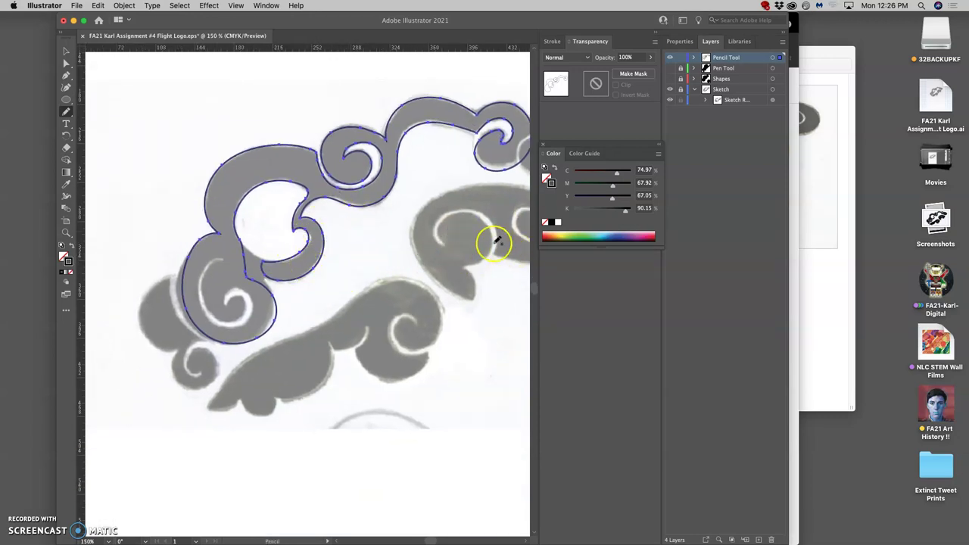
key("super")
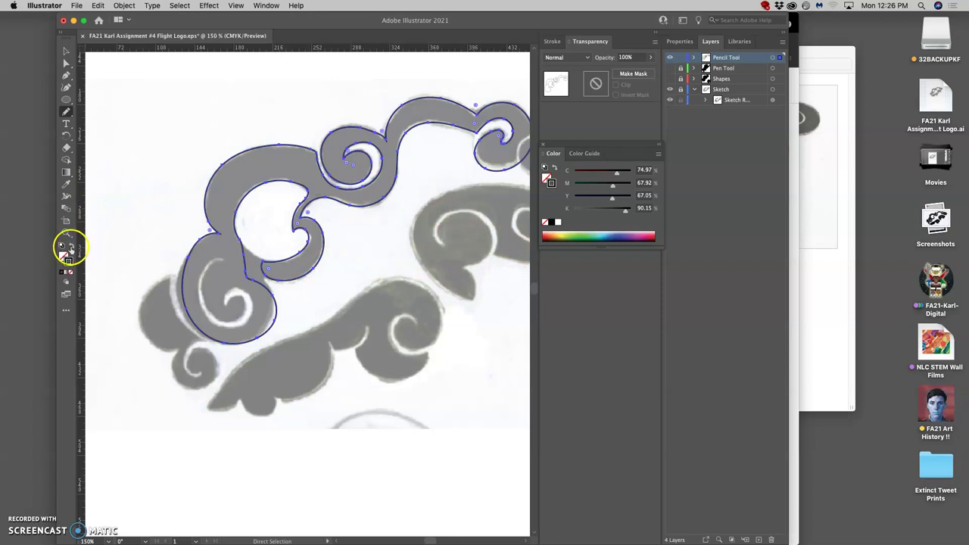
left_click(72, 245)
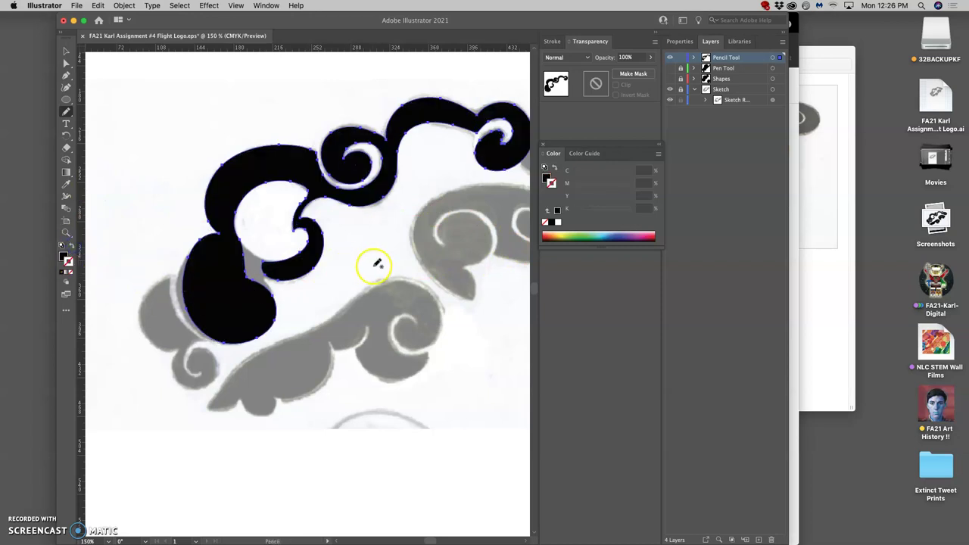
Step: Hide the Sketch layer and deselect the filled pencil shape
left_click_drag(381, 255, 338, 251)
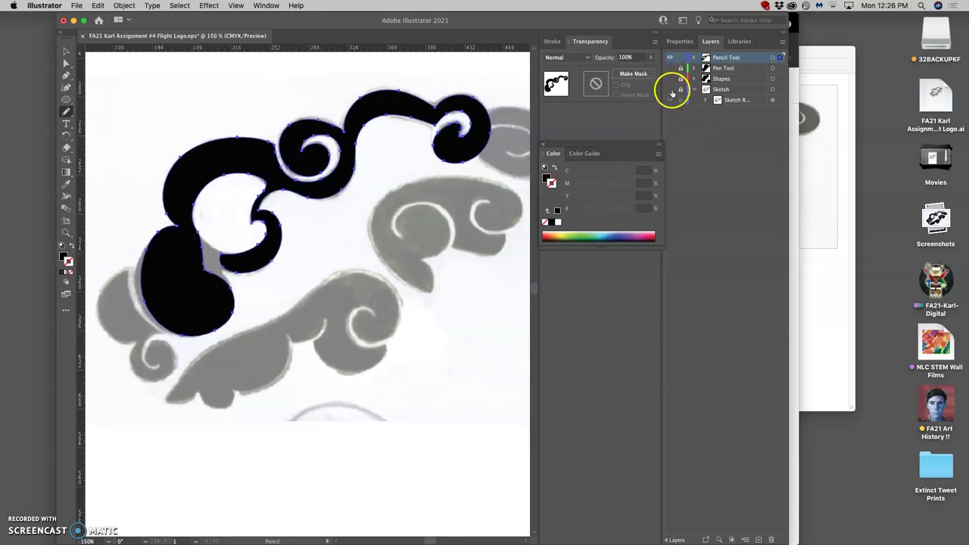
left_click(671, 90)
left_click(65, 64)
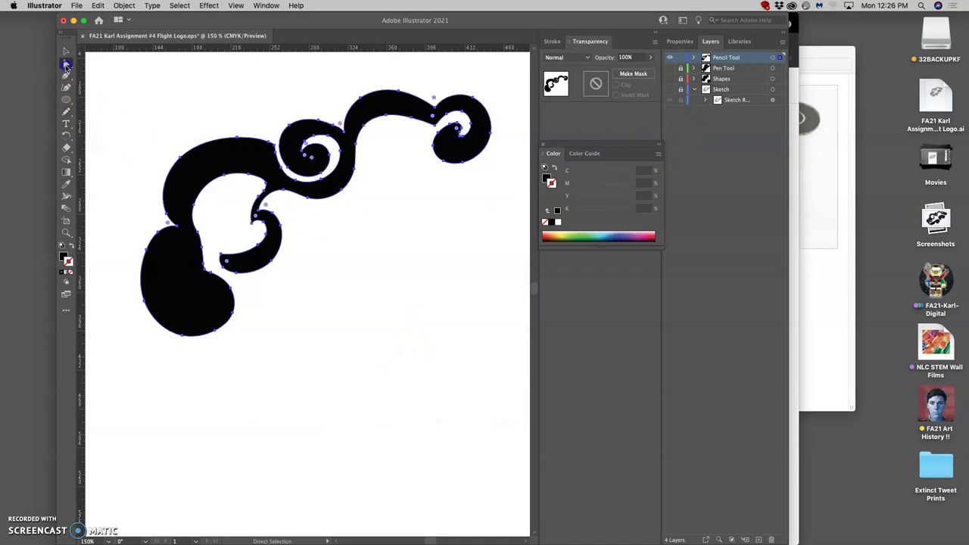
left_click(132, 85)
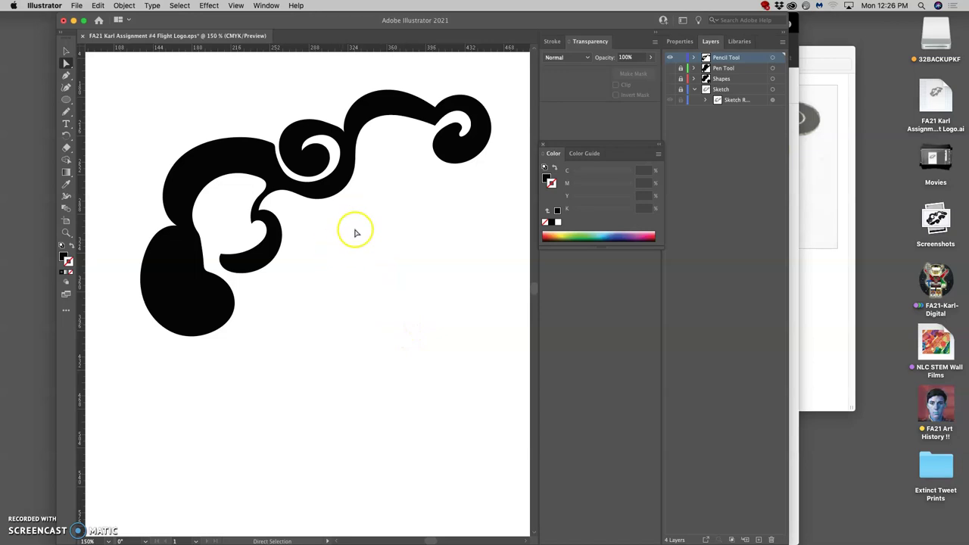
Step: Review the Shapes layer on its own, hide it again, and show the Pencil Tool and Pen Tool layers together
left_click(670, 79)
left_click(671, 58)
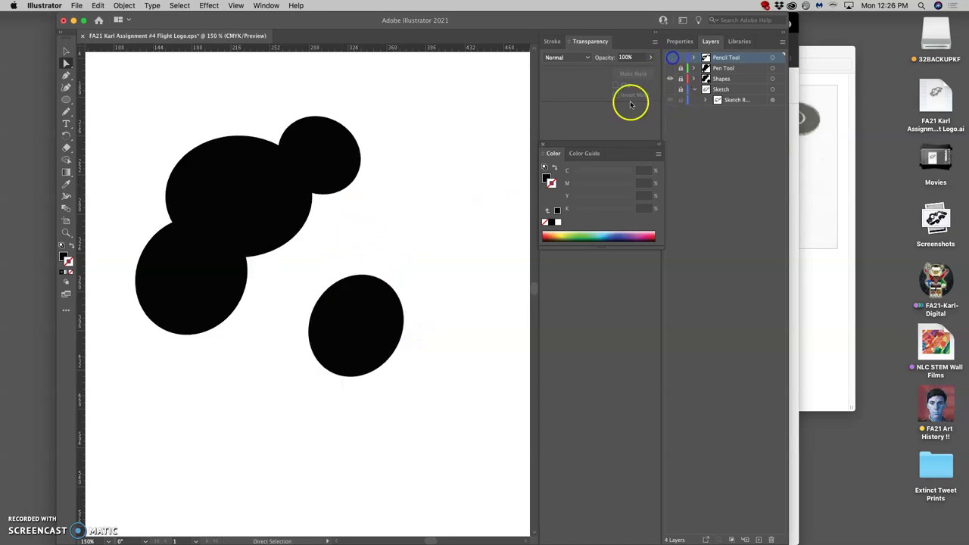
left_click(671, 58)
left_click(671, 68)
left_click(670, 79)
left_click(242, 281)
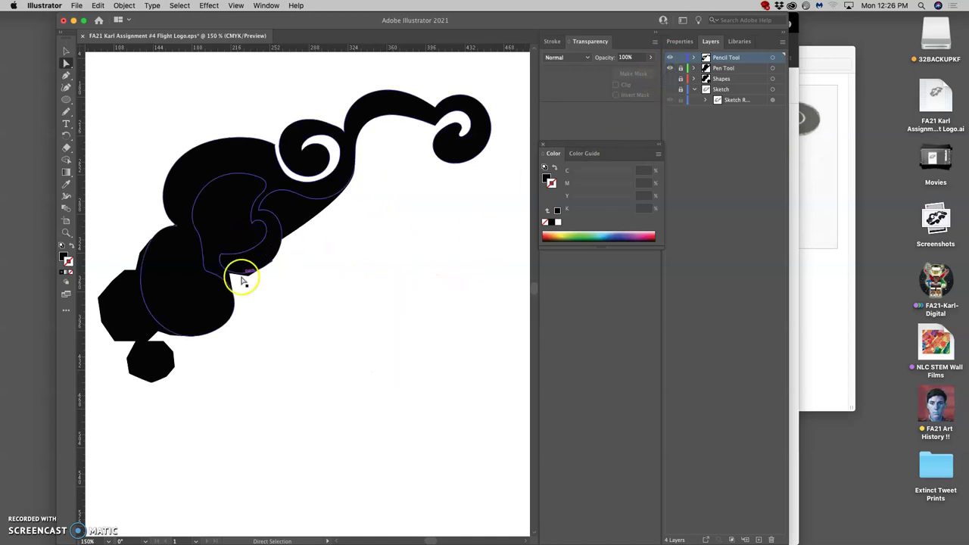
Step: Compare the Pencil Tool and Pen Tool layers by hiding the Pencil Tool layer and showing it again
left_click(303, 174)
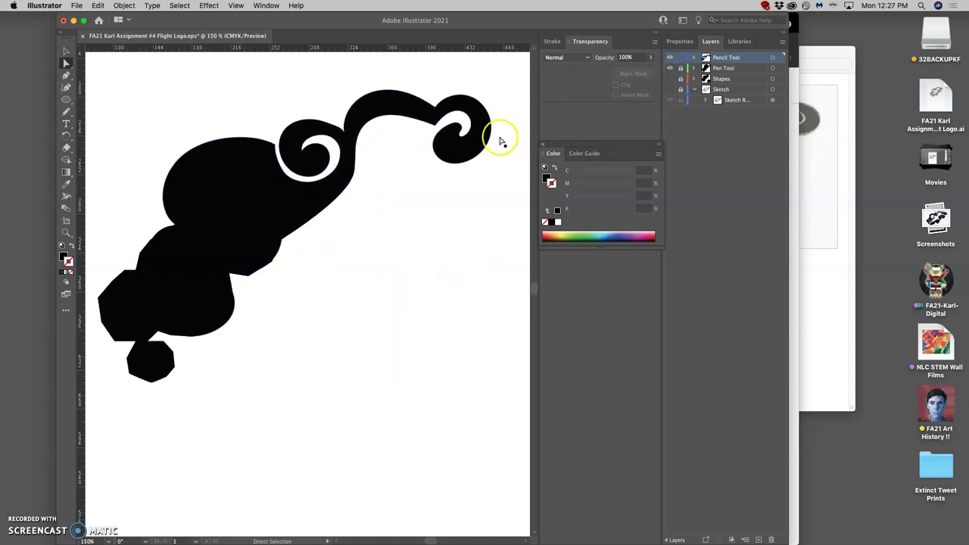
left_click(670, 57)
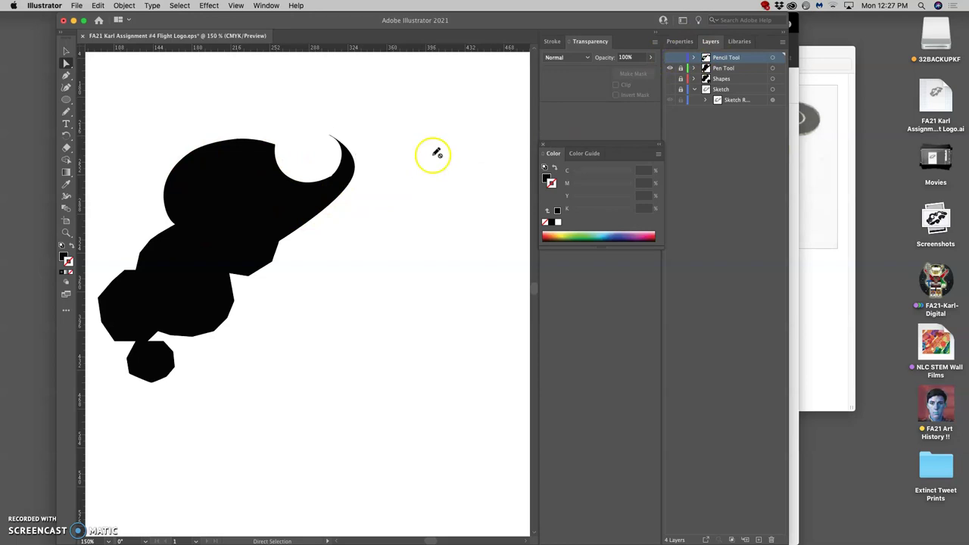
left_click(670, 57)
Step: Hide the Pen Tool layer, leaving only the Pencil Tool layer visible and locked, and save the document
left_click(670, 69)
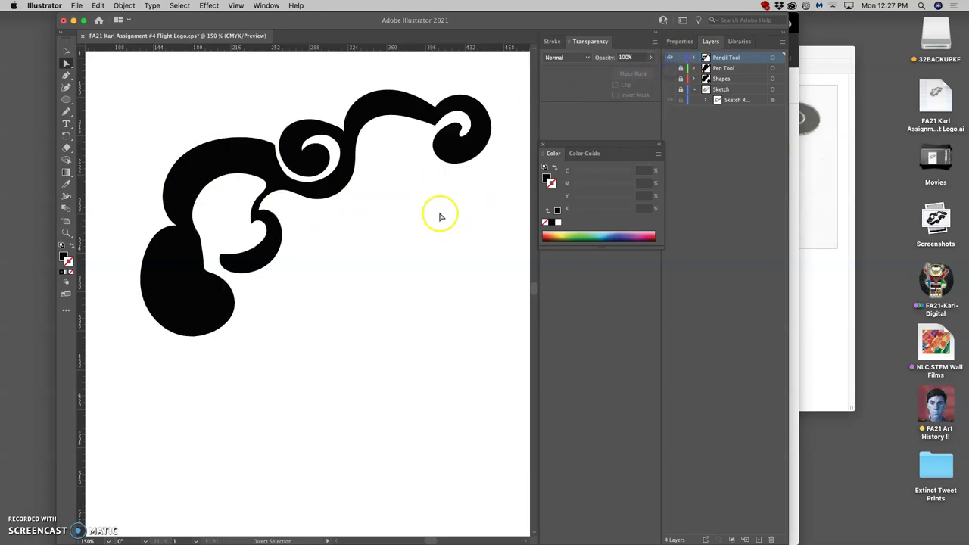
left_click(680, 58)
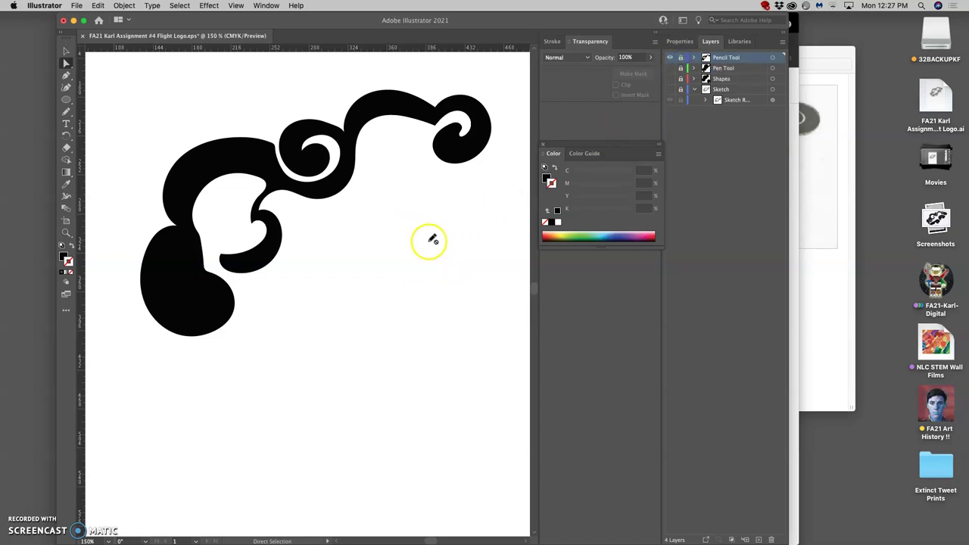
key("super+s")
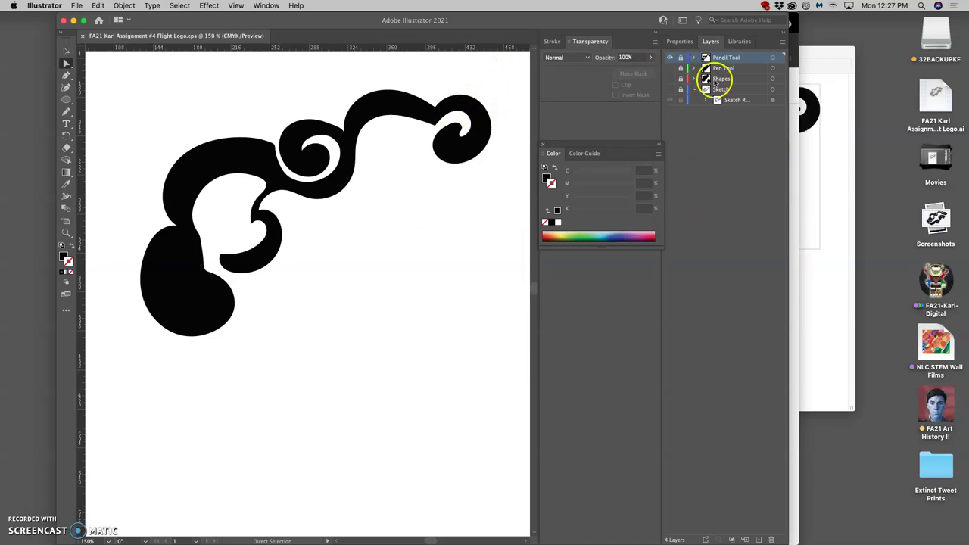
Step: Add a new top layer named Blob Brush, with the Pencil Tool layer hidden and the Sketch layer visible
left_click(760, 539)
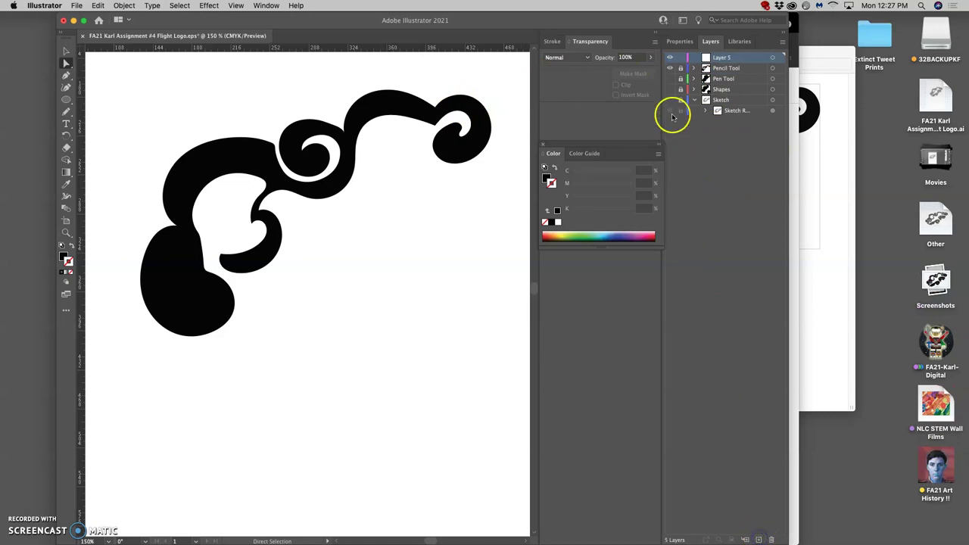
left_click(670, 68)
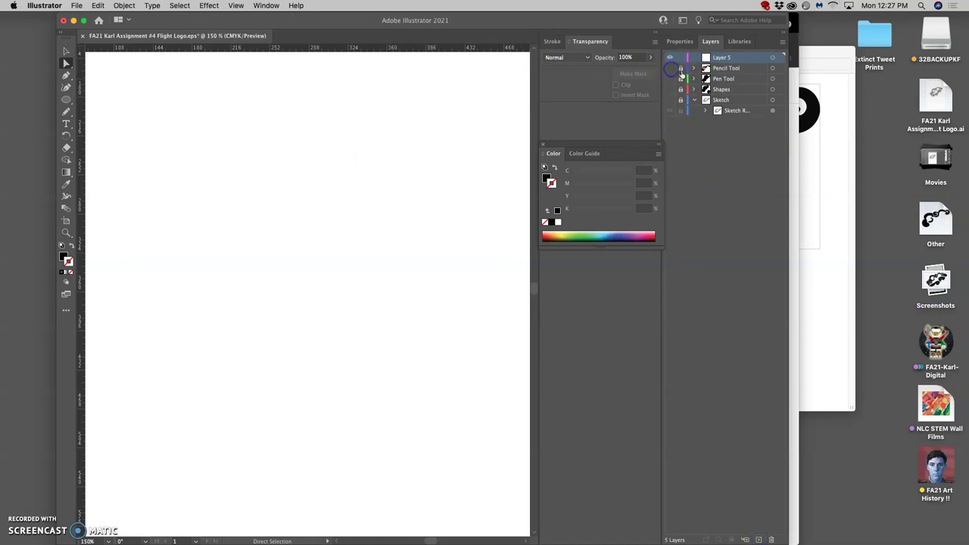
left_click(670, 101)
left_click(716, 58)
double_click(716, 58)
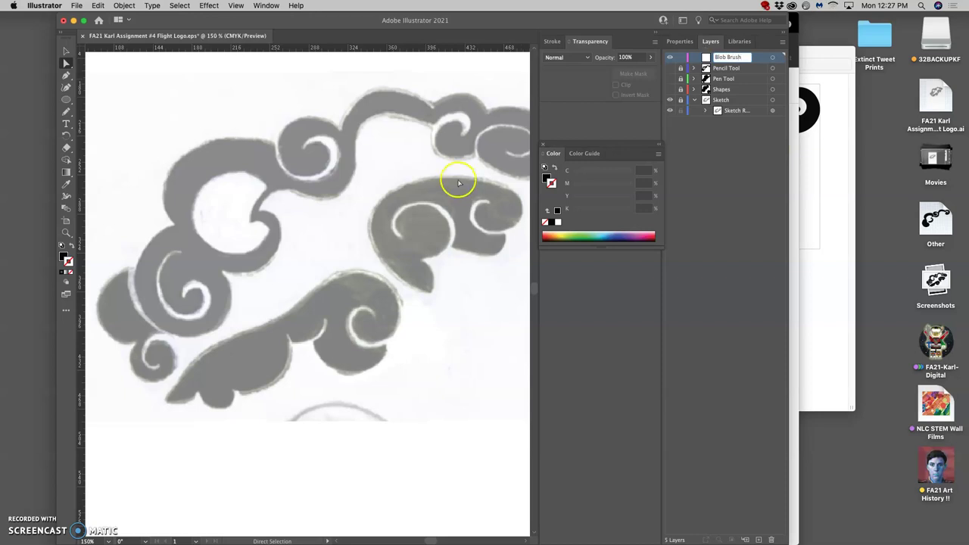
left_click(759, 58)
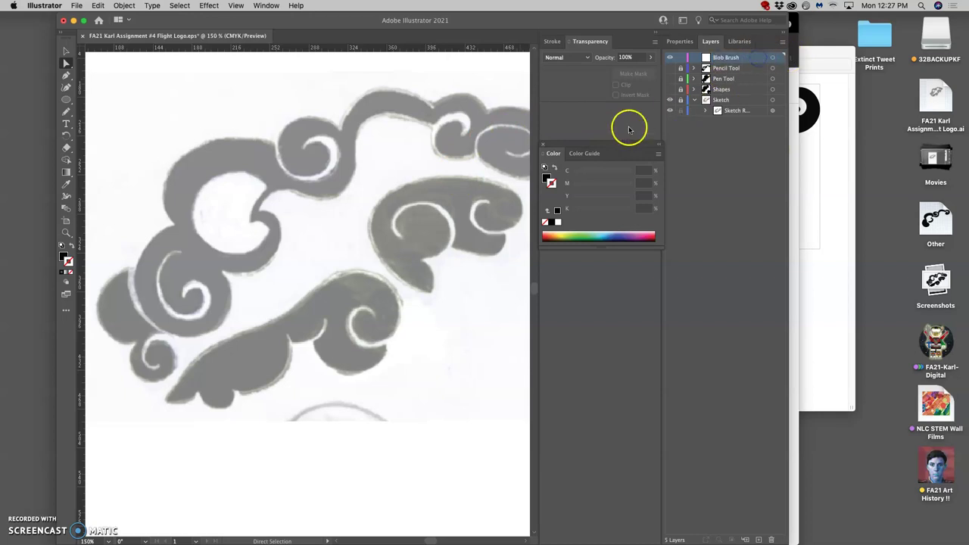
Step: Activate the Blob Brush tool and open its tool options
left_click(67, 112)
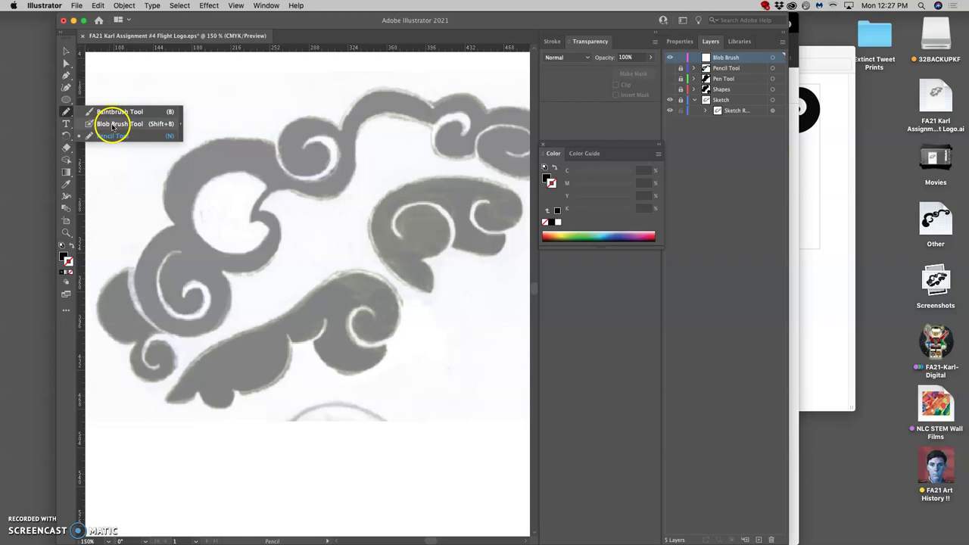
left_click(118, 123)
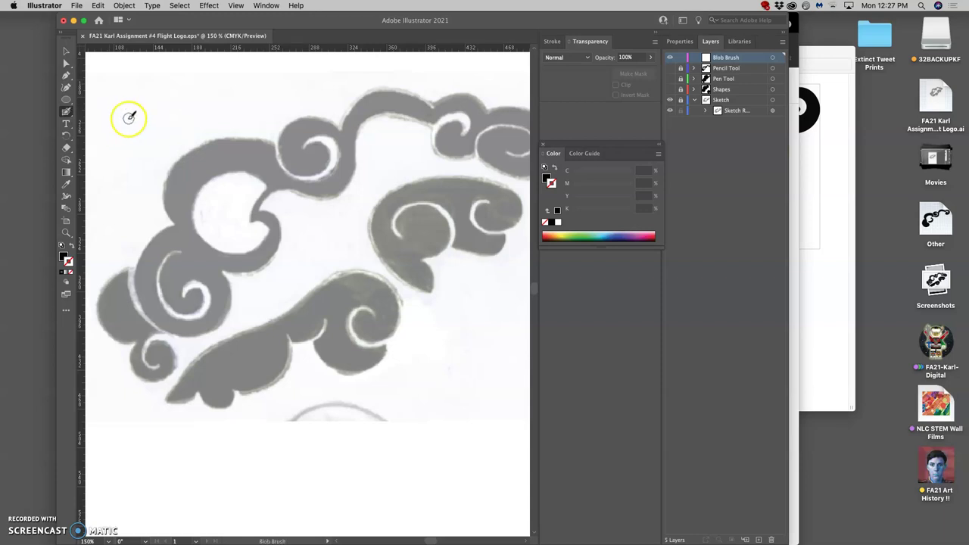
double_click(66, 112)
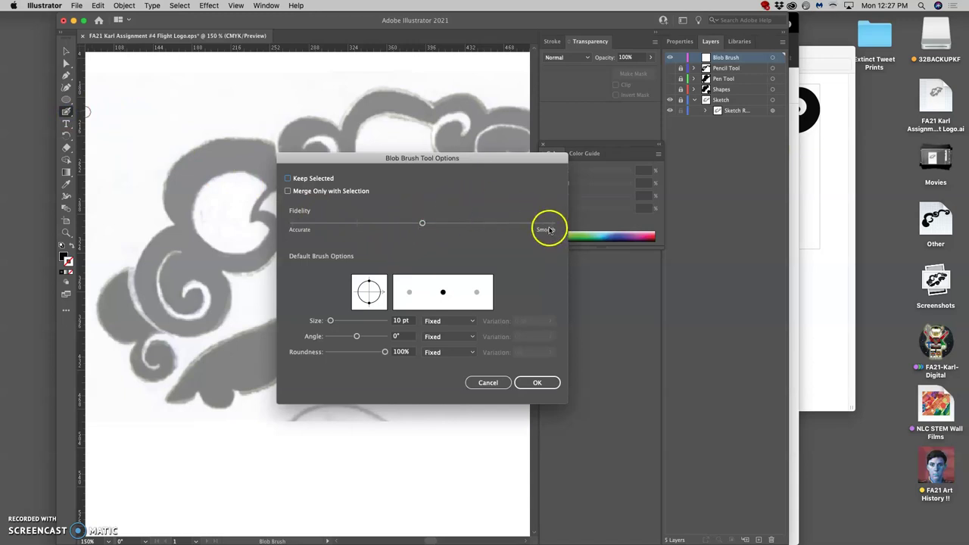
Step: Try a 36 pt Blob Brush size and review the available size variation options
left_click_drag(331, 321, 340, 320)
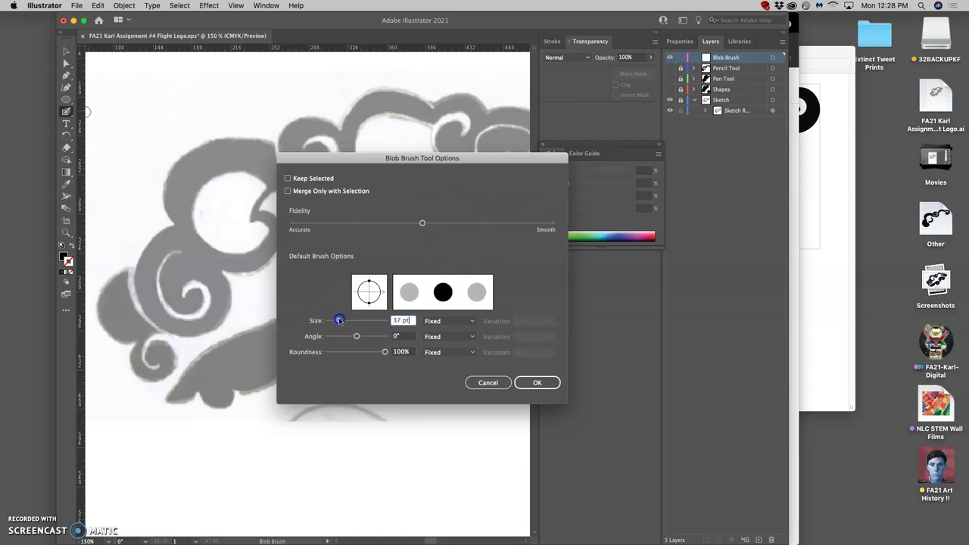
left_click(470, 322)
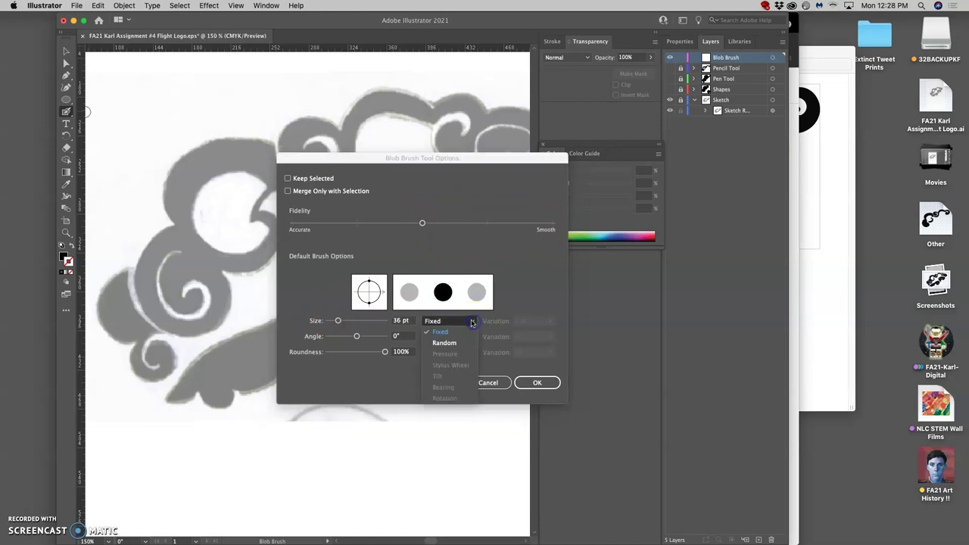
left_click(455, 332)
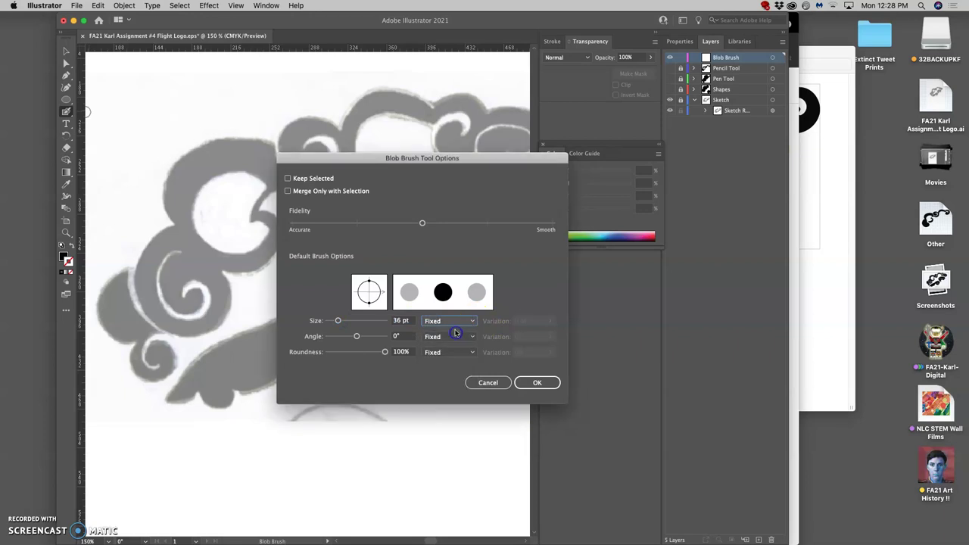
left_click(459, 325)
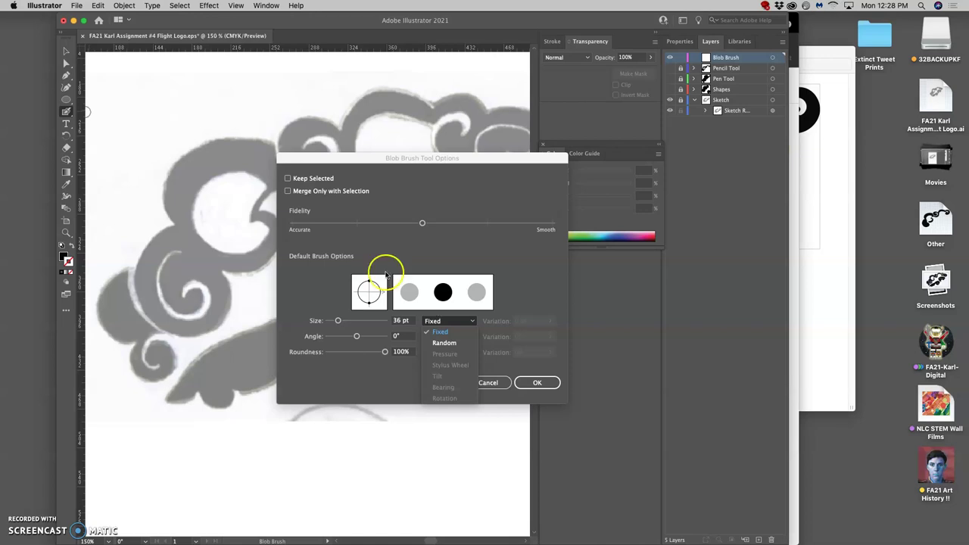
left_click(16, 531)
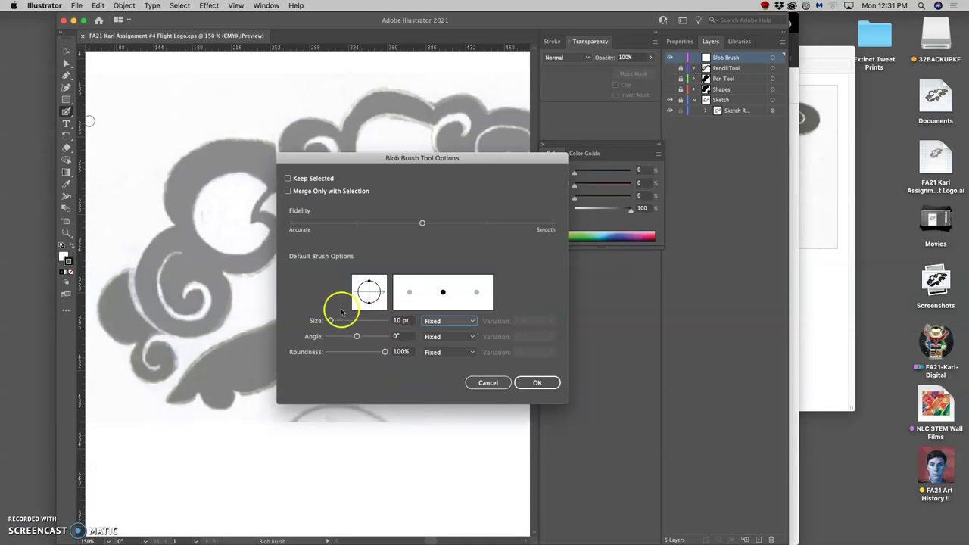
Step: Choose Fixed as the brush size variation and accept the Blob Brush tool options
left_click(451, 321)
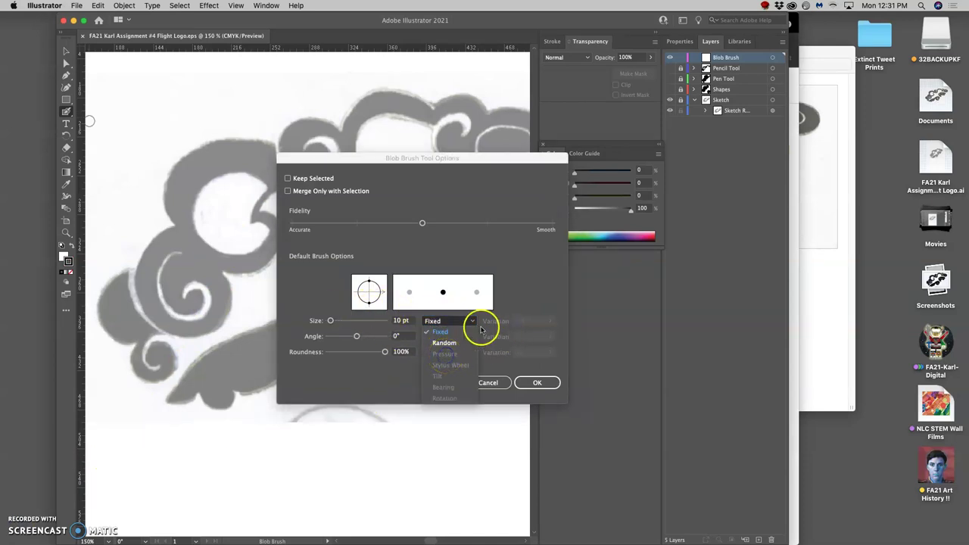
left_click(448, 333)
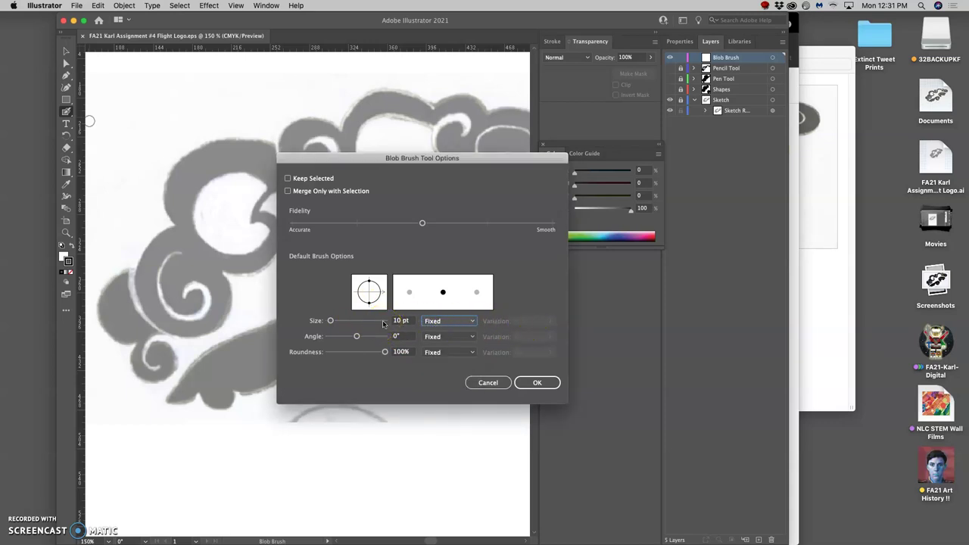
left_click(537, 383)
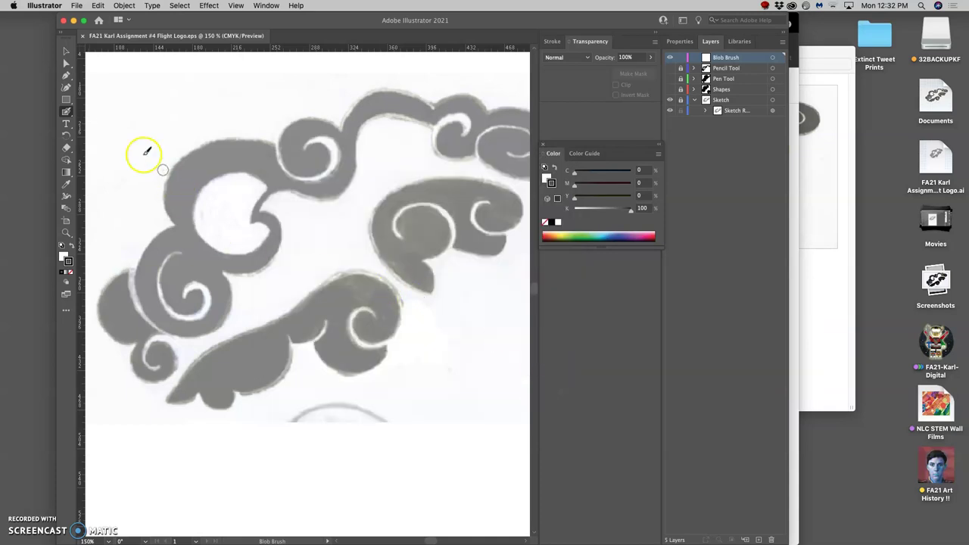
Step: Paint along the outer edge of the upper-left cloud lobe with the Blob Brush and select the stroke to inspect its outline
left_click(67, 112)
left_click_drag(185, 148, 246, 146)
left_click(272, 149)
mouse_move(265, 146)
left_mouse_down()
mouse_move(203, 153)
mouse_move(182, 166)
mouse_move(168, 187)
mouse_move(179, 221)
left_mouse_up()
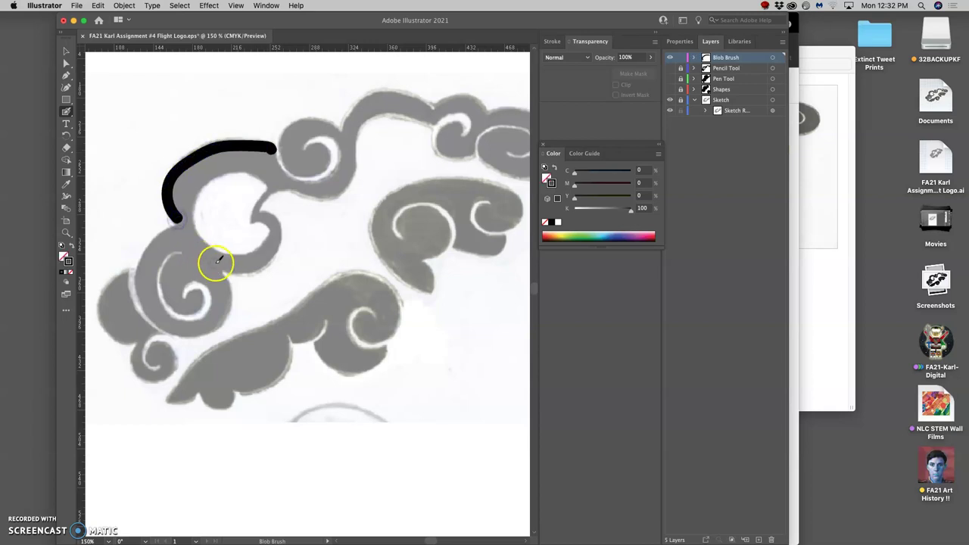
left_click(67, 63)
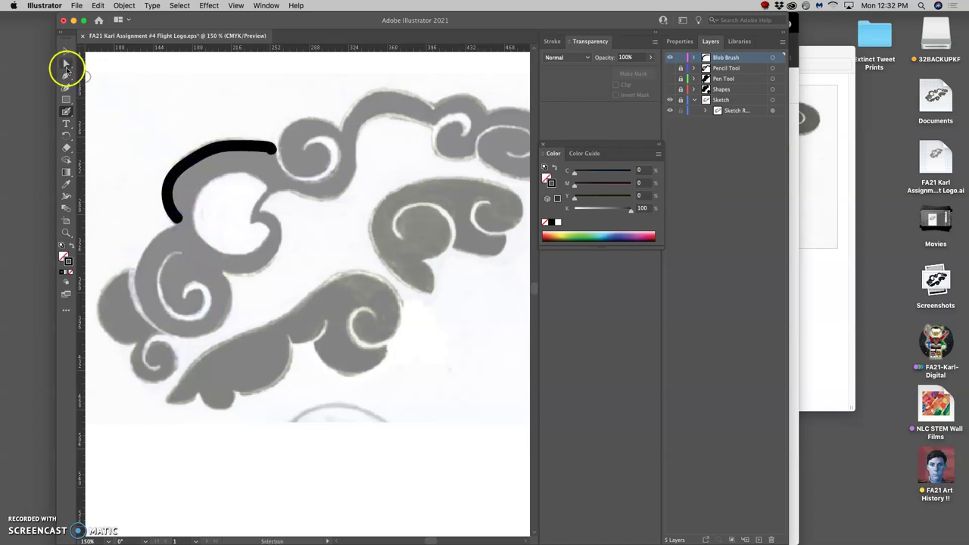
left_click(200, 156)
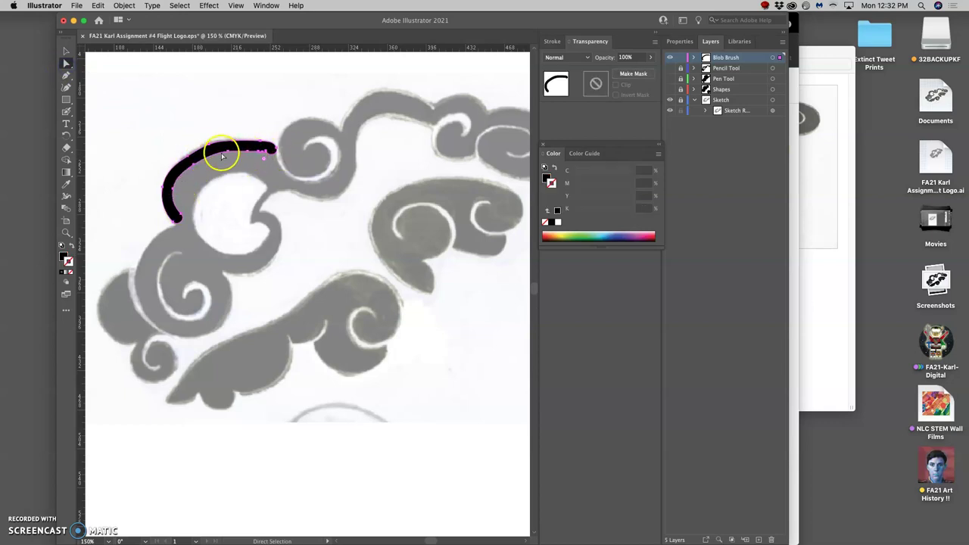
Step: Paint around the lobe's white inner opening and curl with the Blob Brush, and fill the gap toward the outer stroke
left_click(67, 111)
mouse_move(188, 160)
left_mouse_down()
mouse_move(175, 199)
mouse_move(186, 228)
mouse_move(193, 186)
mouse_move(214, 259)
left_mouse_up()
mouse_move(190, 201)
left_mouse_down()
mouse_move(222, 172)
mouse_move(266, 175)
mouse_move(274, 183)
mouse_move(253, 221)
mouse_move(276, 228)
mouse_move(269, 260)
mouse_move(234, 267)
mouse_move(208, 255)
mouse_move(193, 235)
mouse_move(216, 258)
mouse_move(227, 256)
mouse_move(225, 236)
mouse_move(187, 209)
left_mouse_up()
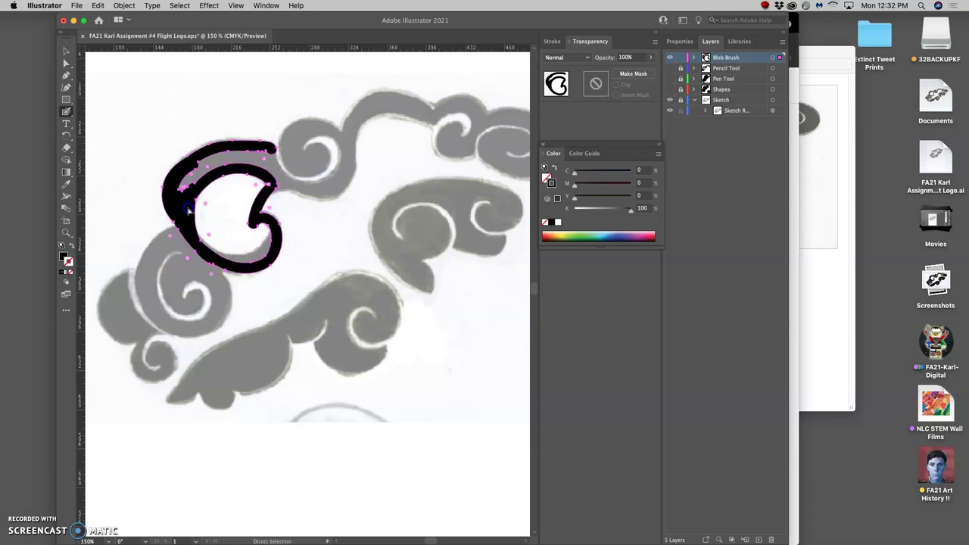